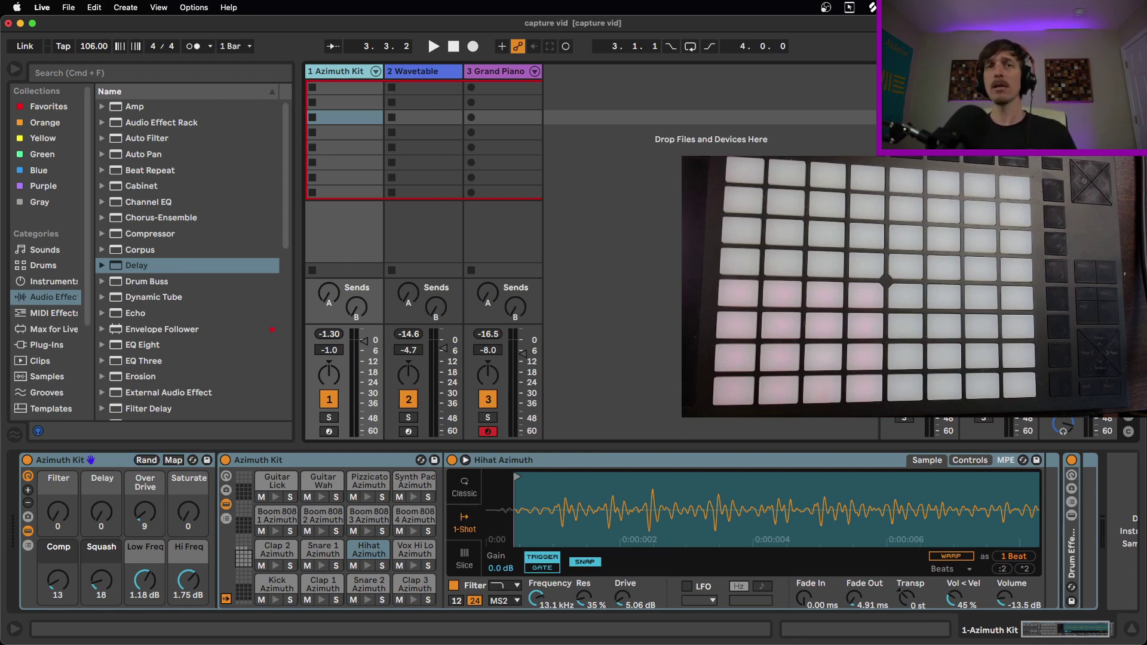
- Capture the played MIDI into the third slot of the Grand Piano track, then delete the captured clip
click(685, 234)
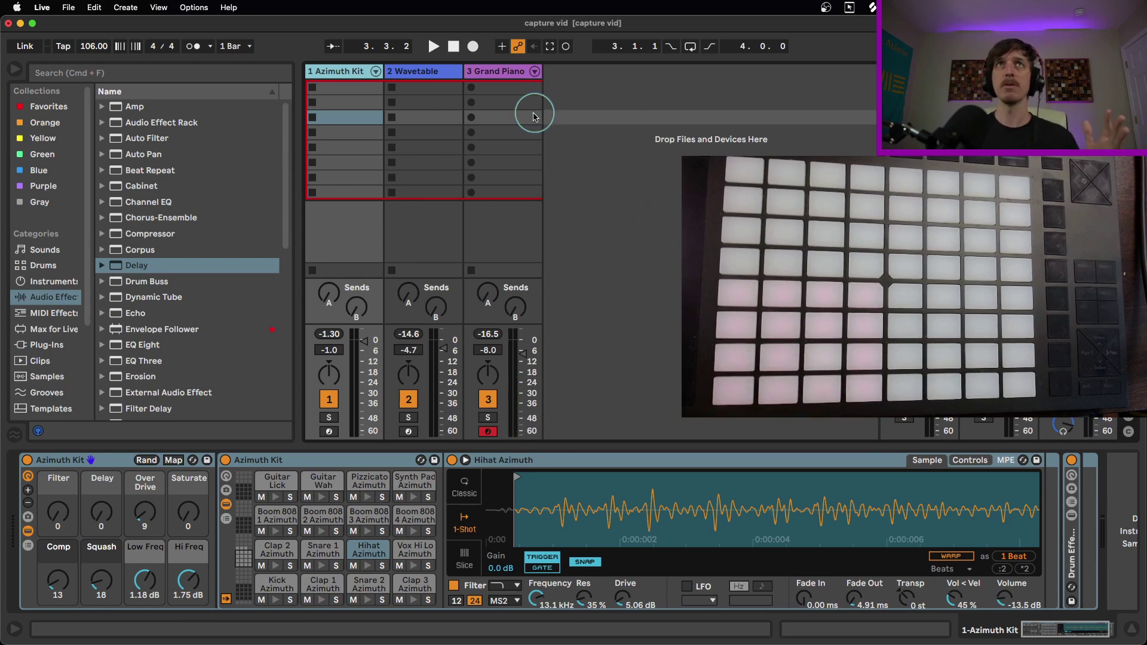
click(533, 113)
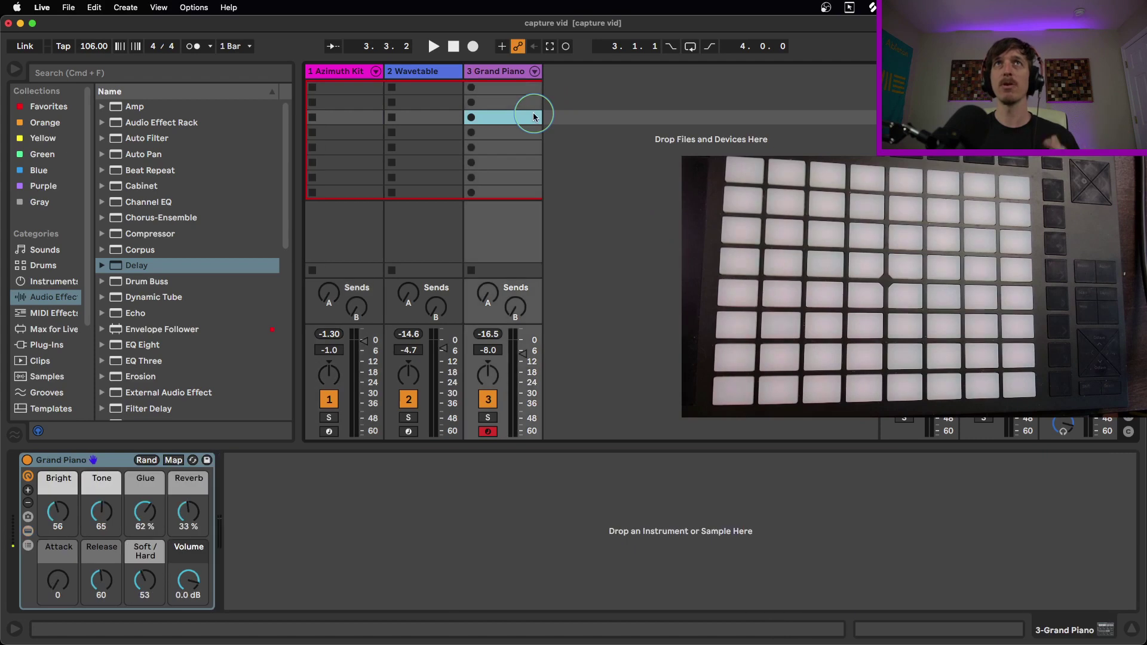
click(549, 48)
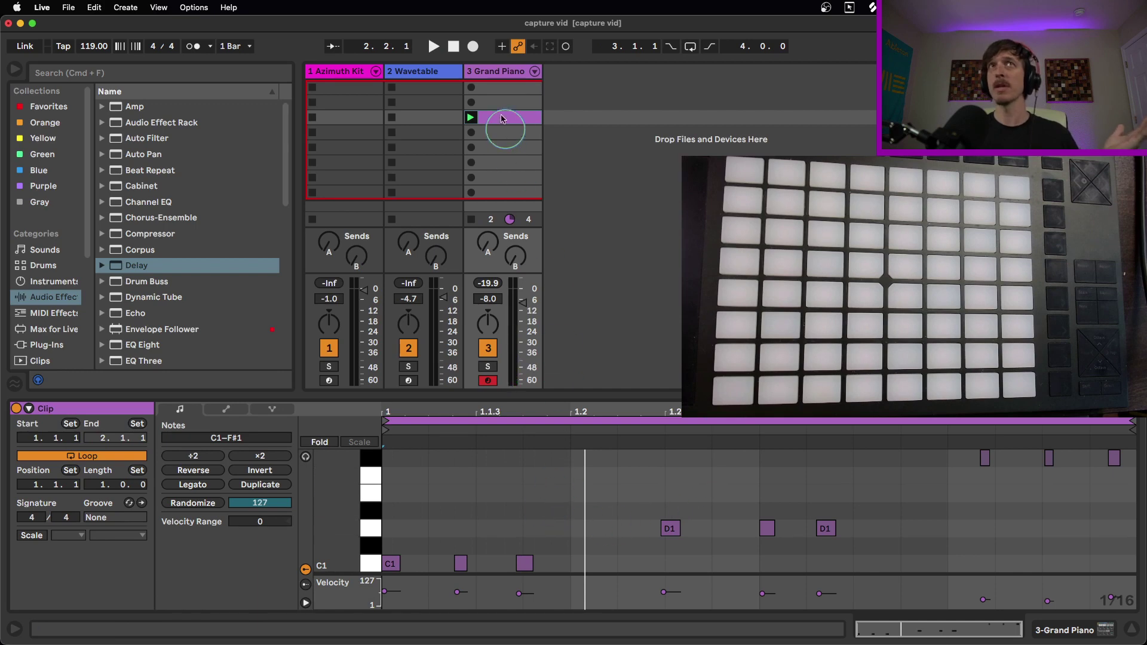
key(Delete)
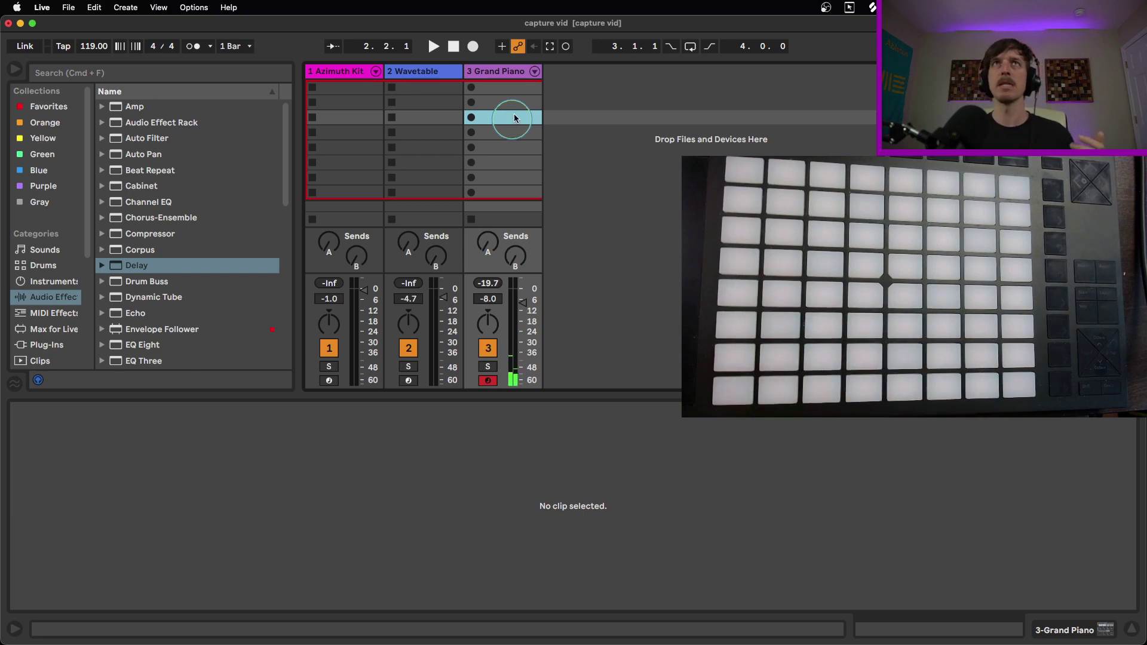
- Capture a second piano performance into the same Grand Piano slot, stop playback and examine the notes inside and before the loop
click(551, 46)
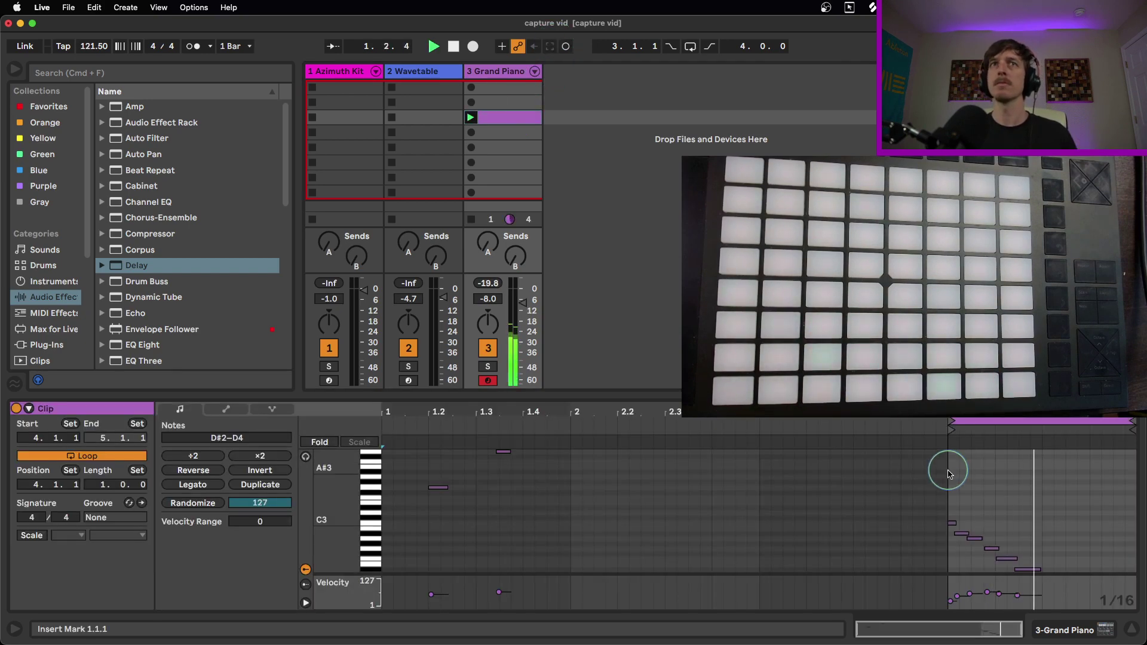
key(space)
drag(949, 496, 1061, 591)
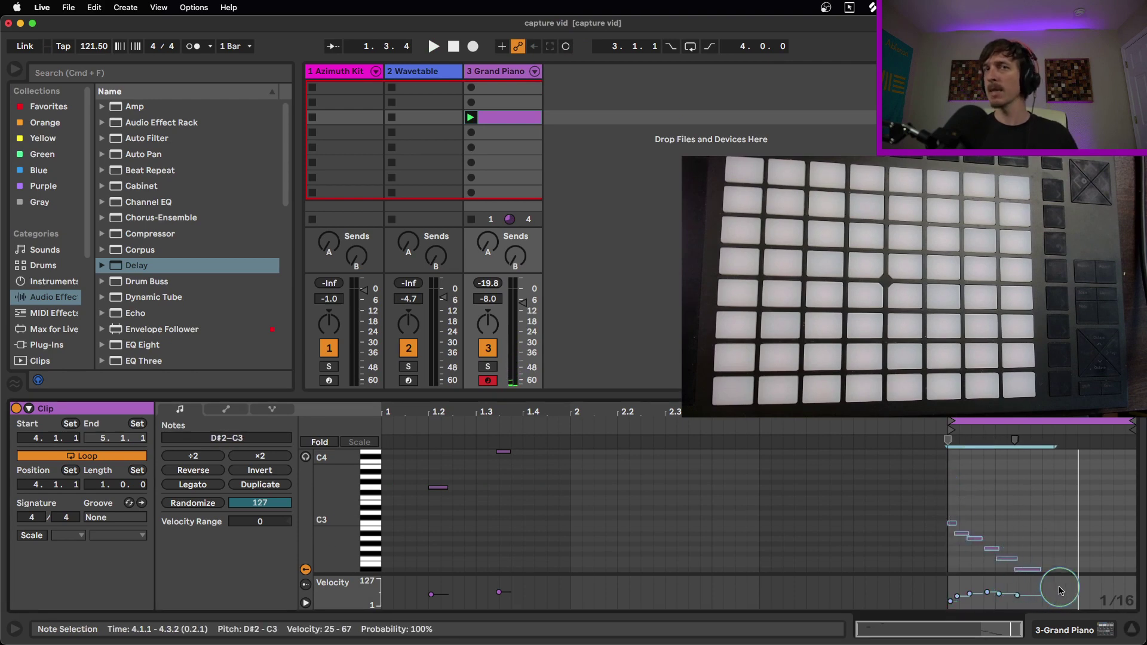
drag(557, 559, 395, 435)
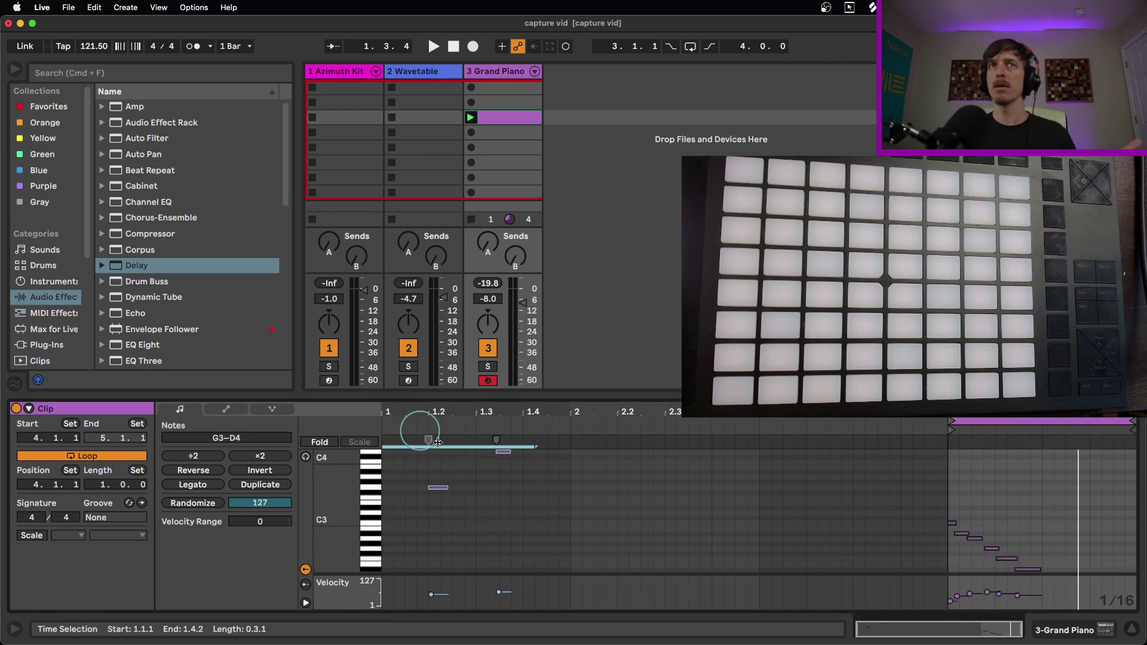
drag(591, 478, 928, 565)
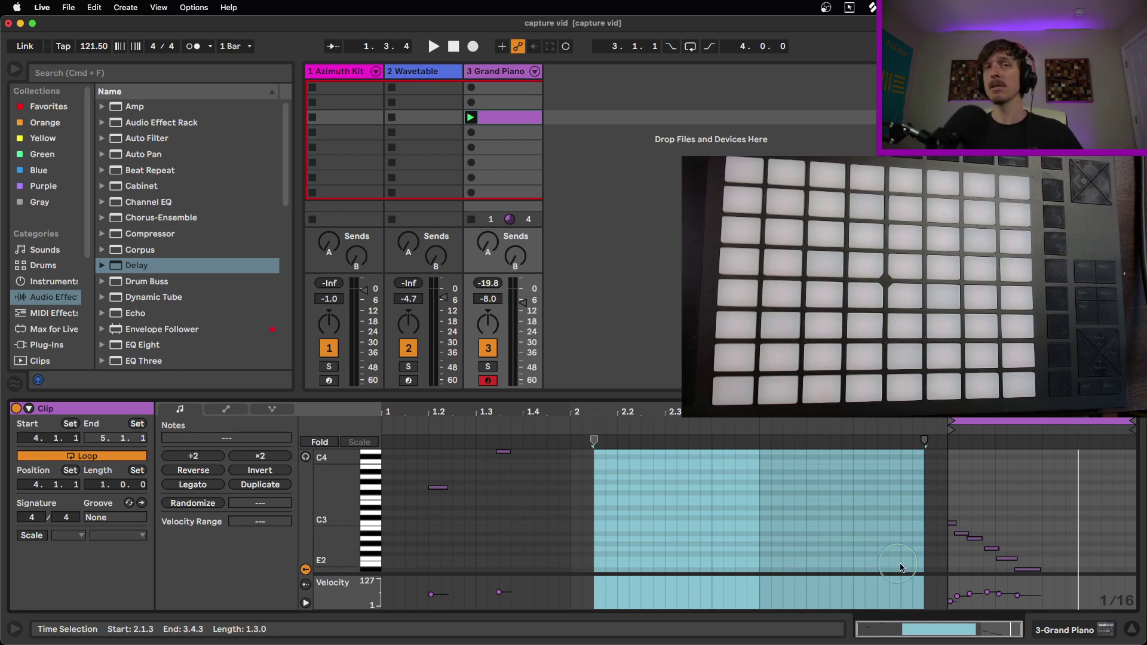
- Delete the second captured clip from the Grand Piano track
click(509, 120)
key(Delete)
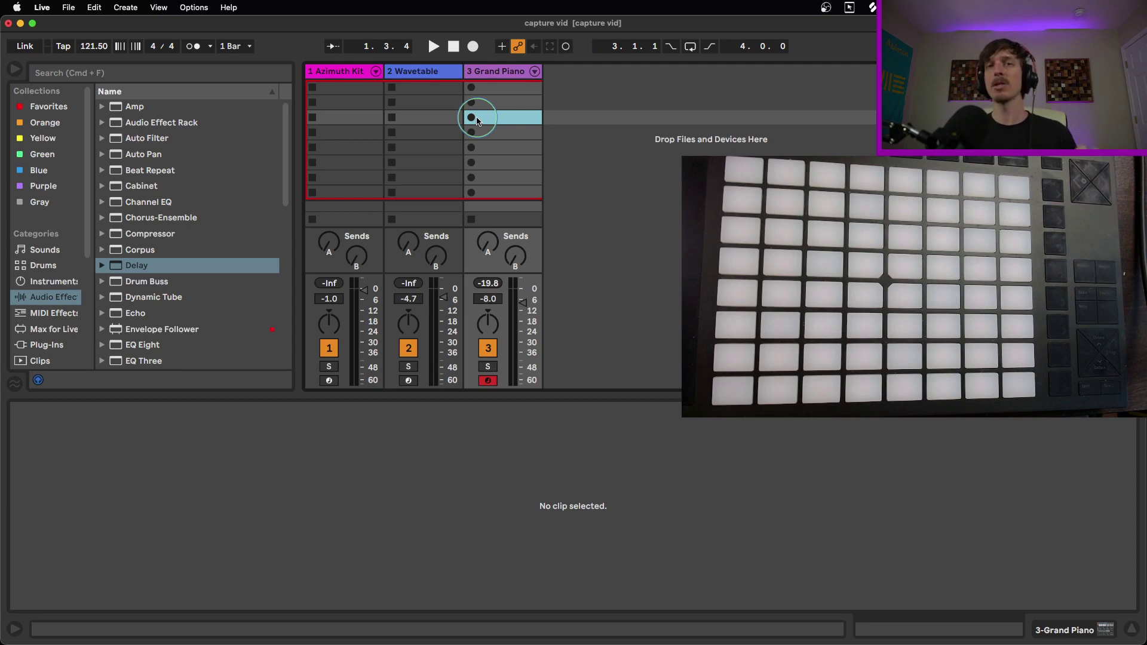
- Arm the Azimuth Kit track and capture the played drum pattern into its third clip slot
click(349, 72)
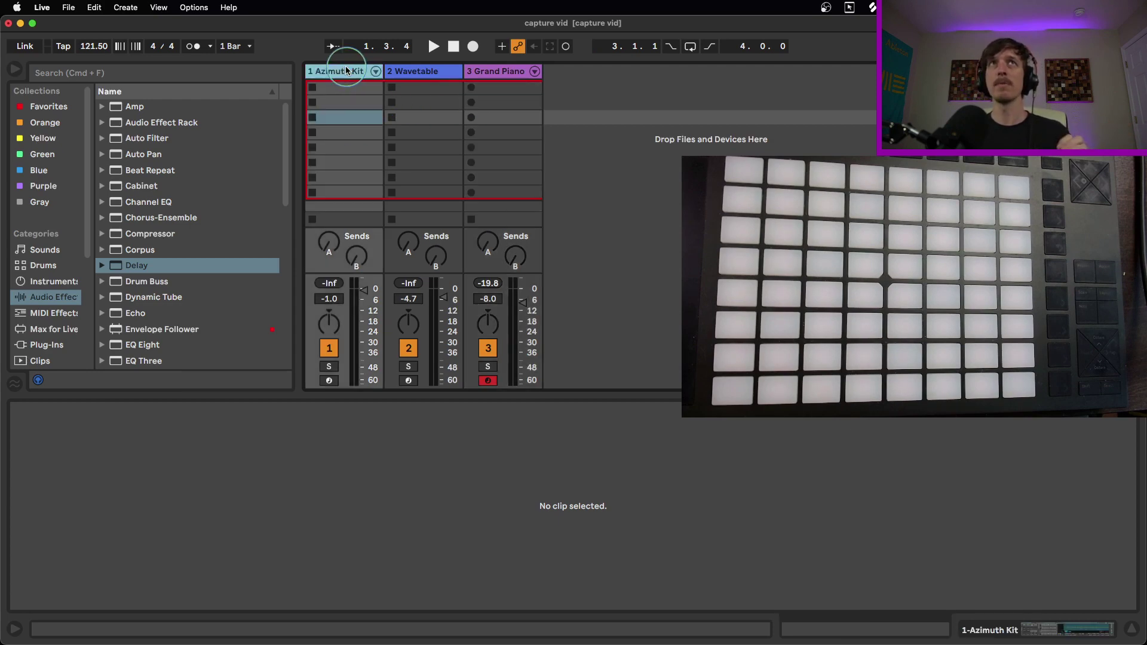
click(329, 381)
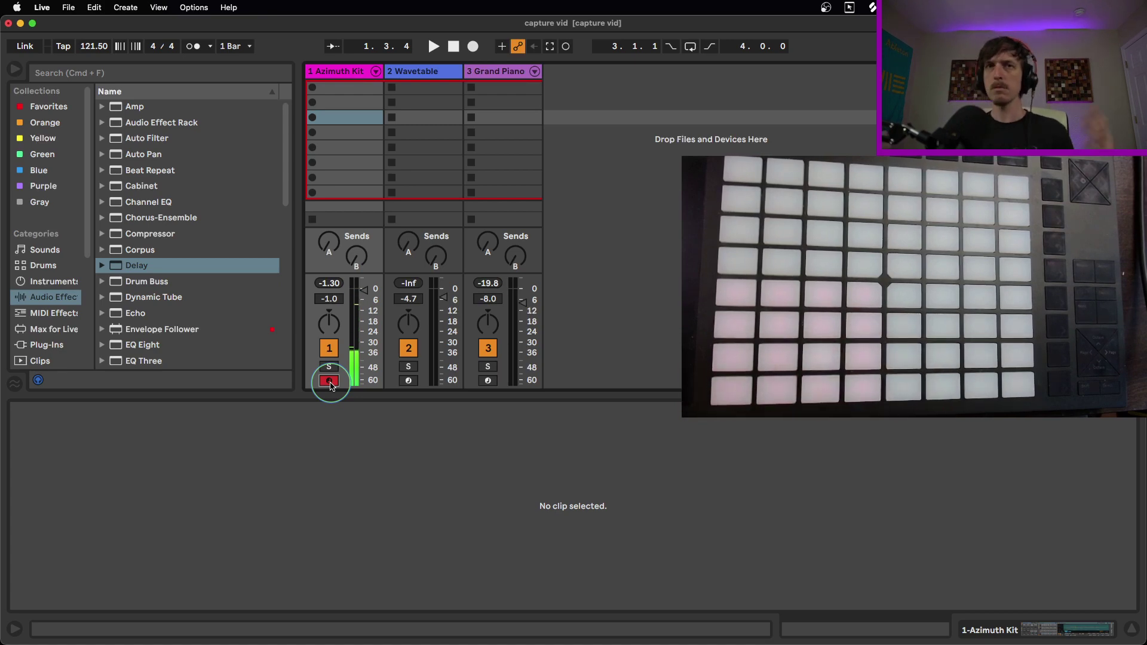
click(335, 113)
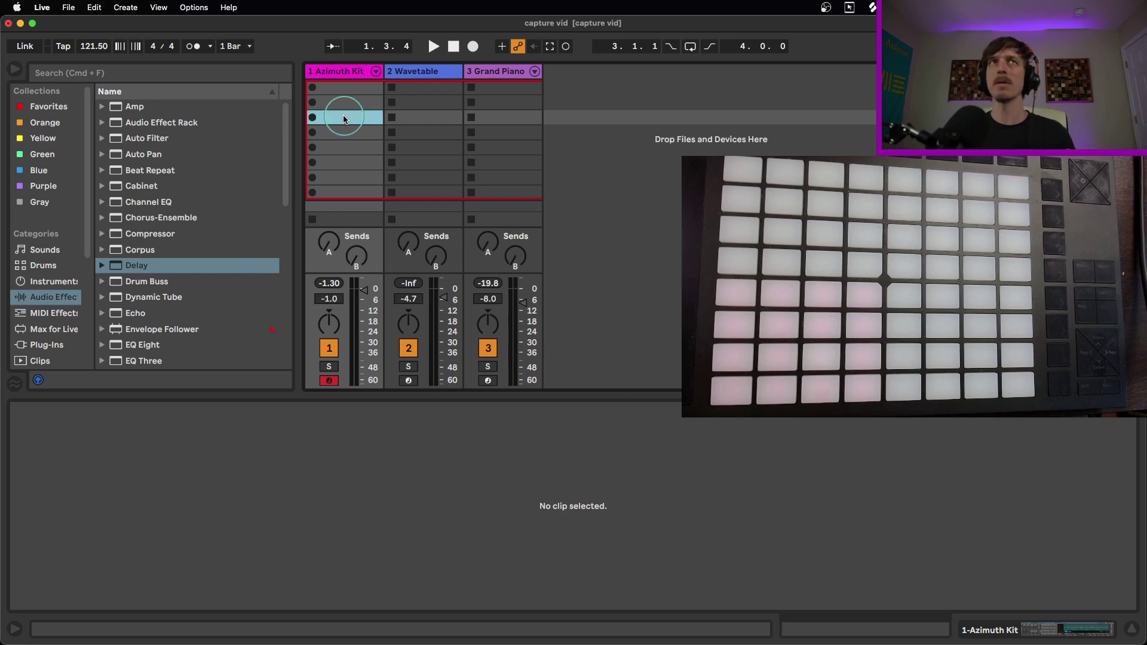
click(548, 47)
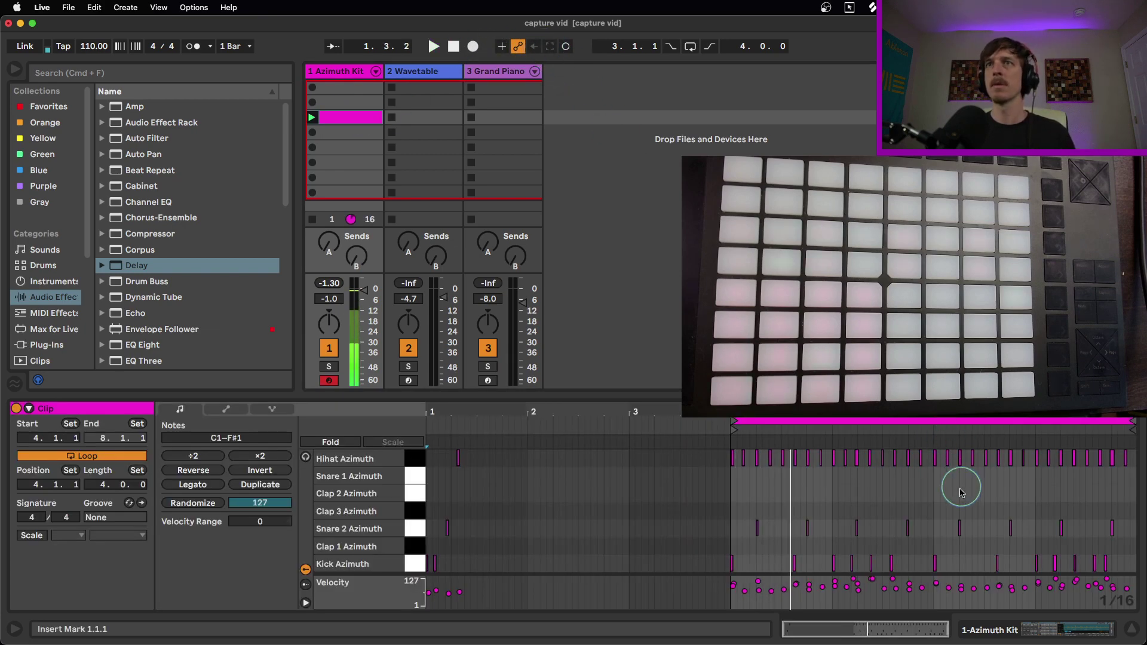
- Examine the captured drum hits before the loop and the snare and kick hits within its first two bars
drag(653, 511, 542, 512)
click(653, 502)
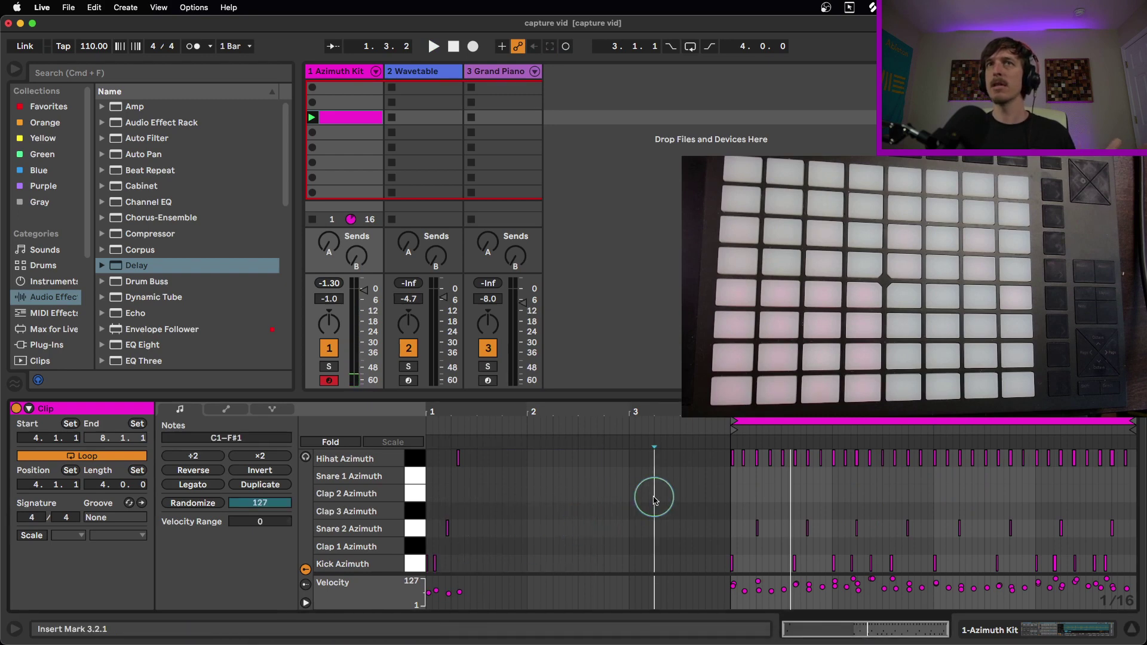
drag(747, 507, 939, 568)
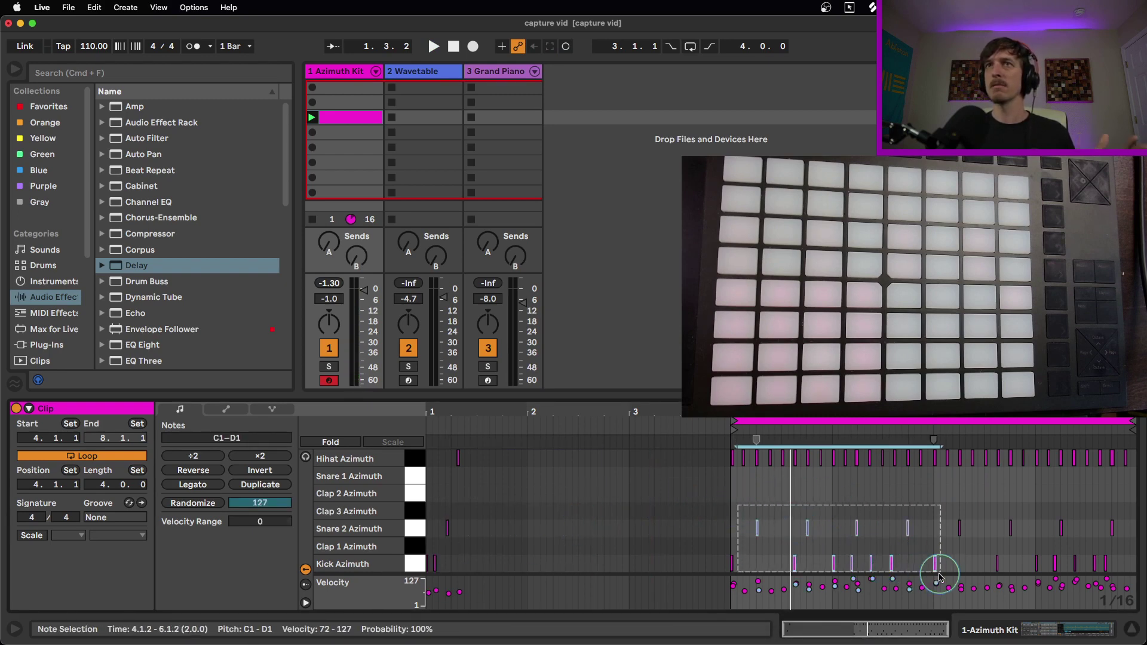
click(806, 478)
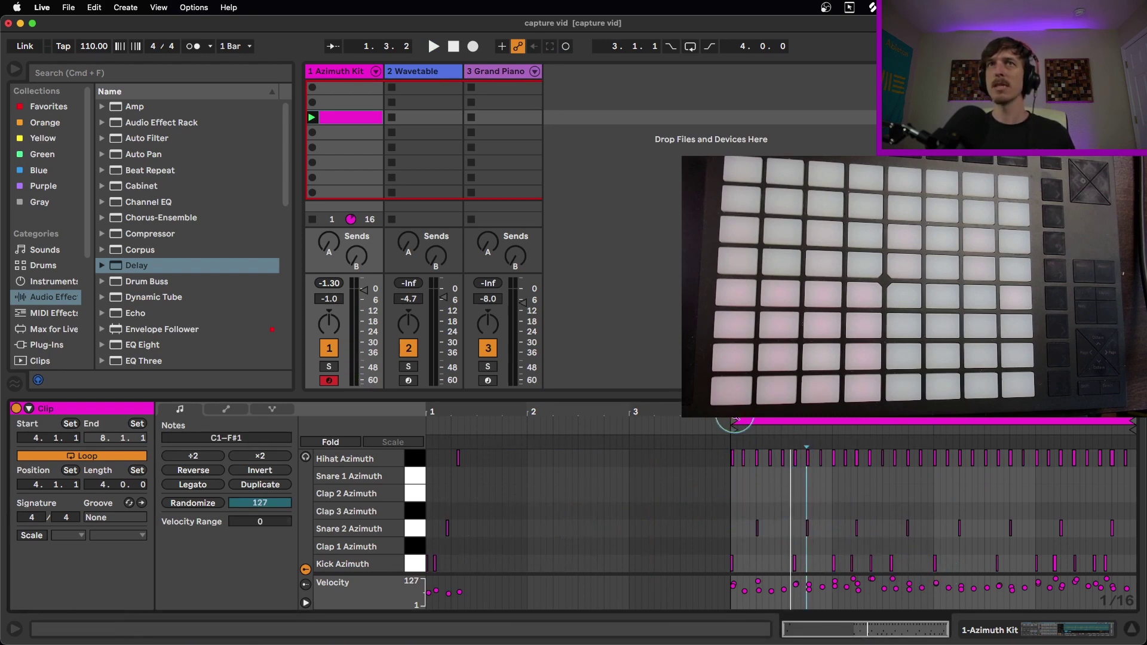
- Shorten the drum clip's loop to the two bars starting at 6.1.1 and audition it
drag(730, 424, 935, 451)
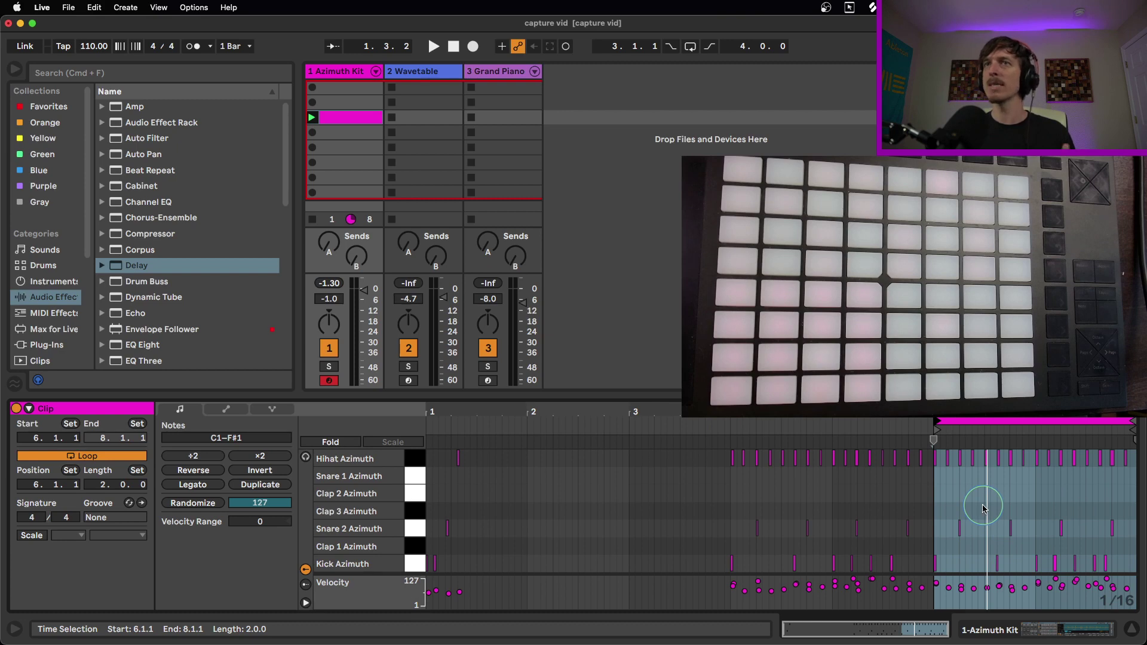
key(space)
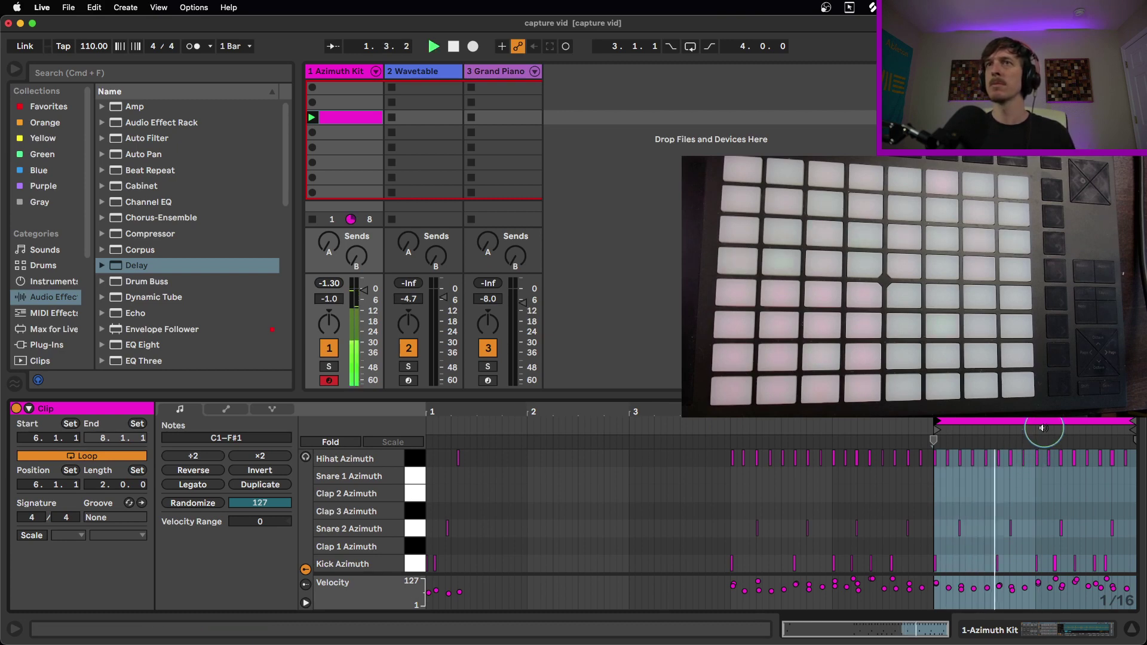
drag(1051, 411, 1052, 410)
key(space)
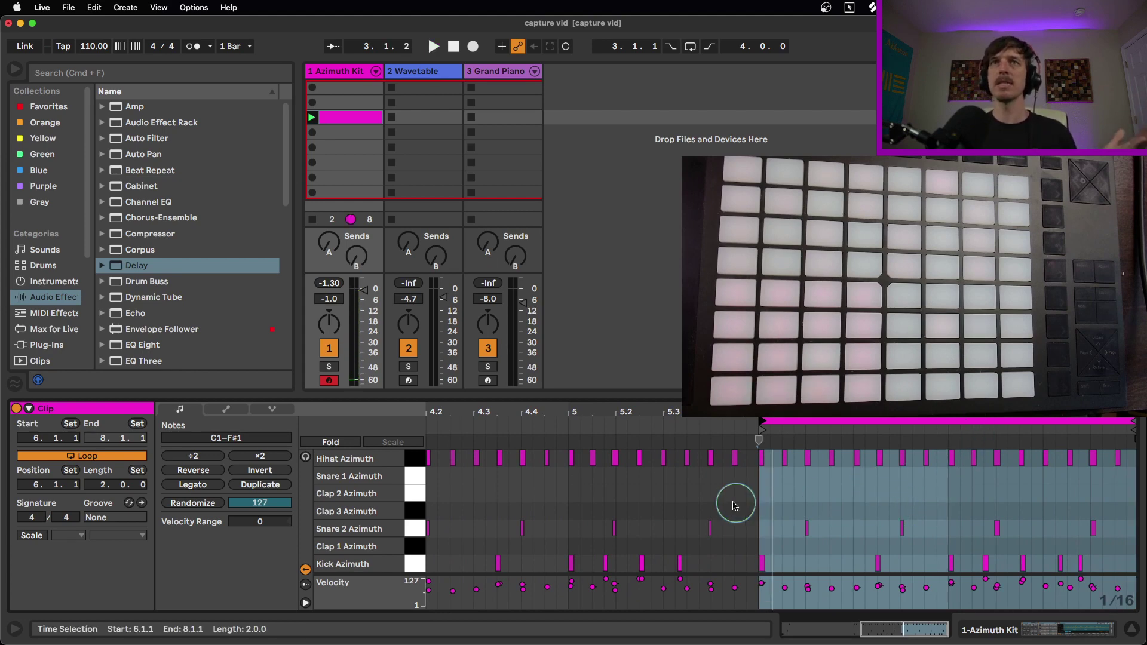
- Examine the drum hits captured ahead of the shortened loop in the Azimuth Kit clip
drag(733, 504, 467, 580)
click(509, 519)
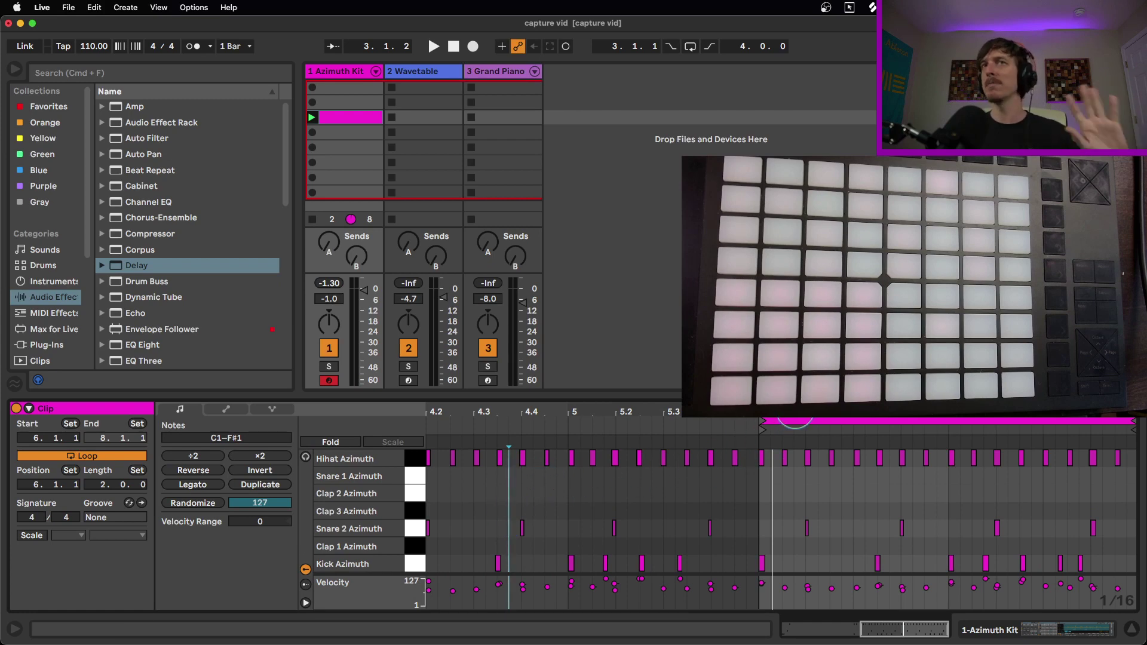
drag(794, 411, 929, 410)
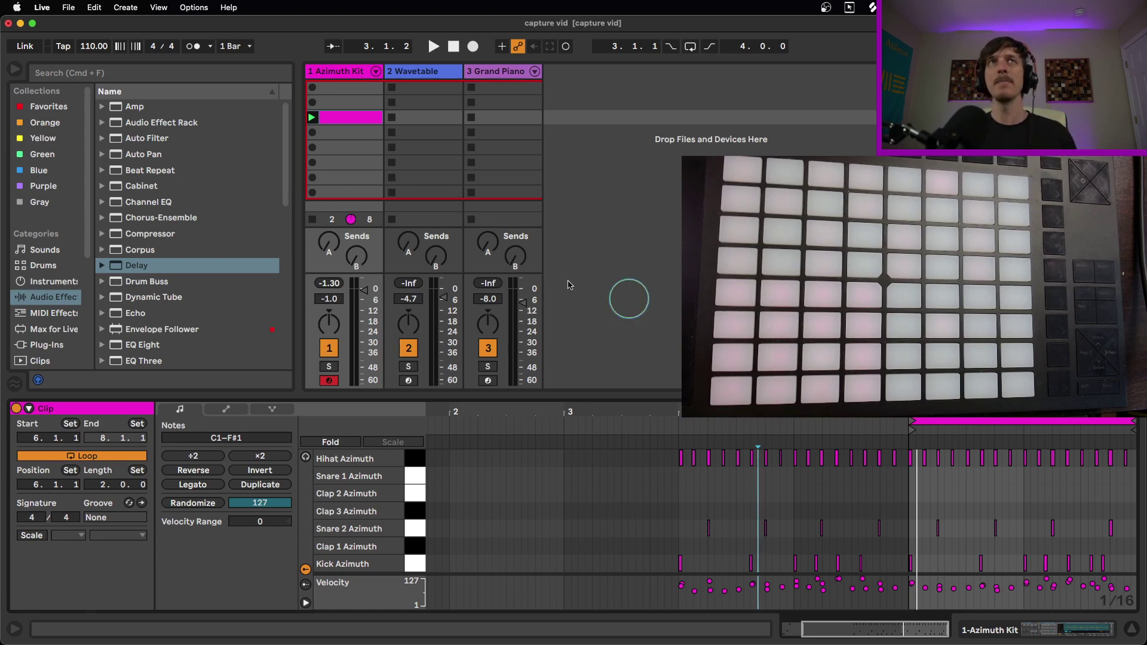
- Set the project tempo to 111.00 BPM
drag(361, 148, 474, 119)
click(352, 146)
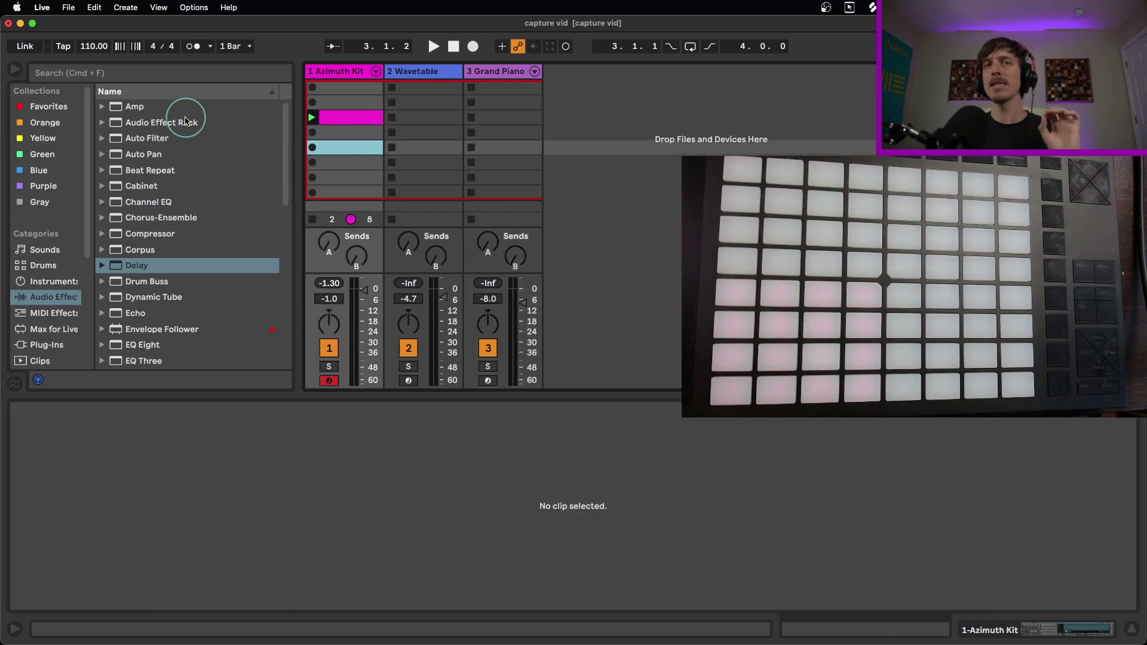
drag(96, 51, 98, 49)
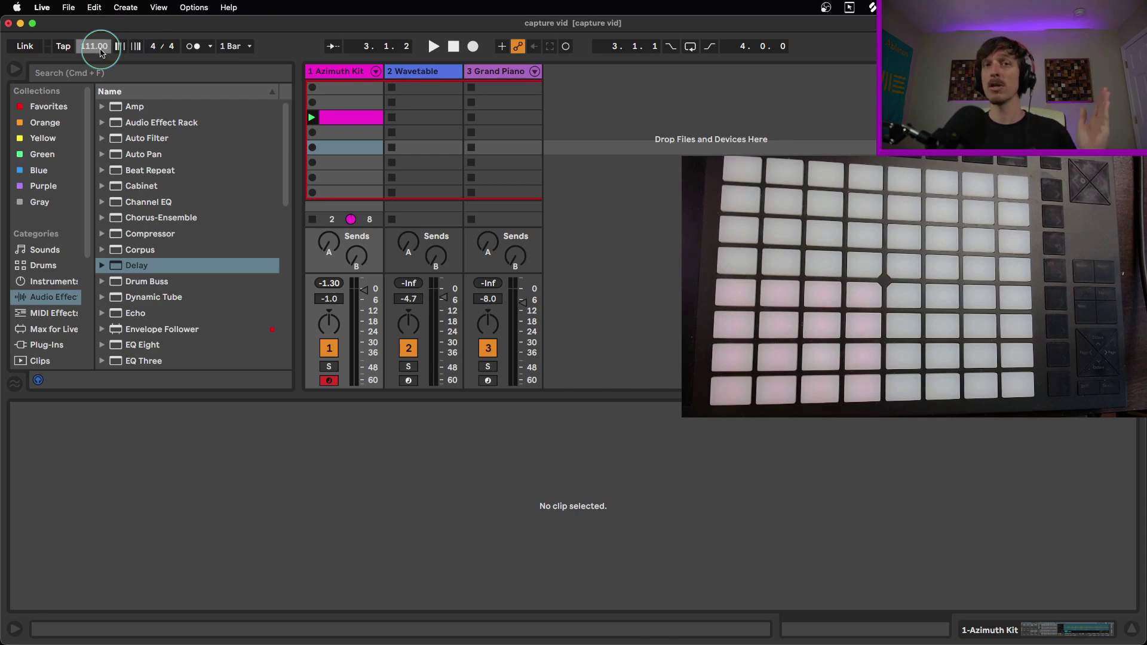
- Arm the Wavetable track for recording and show its instrument device
click(416, 81)
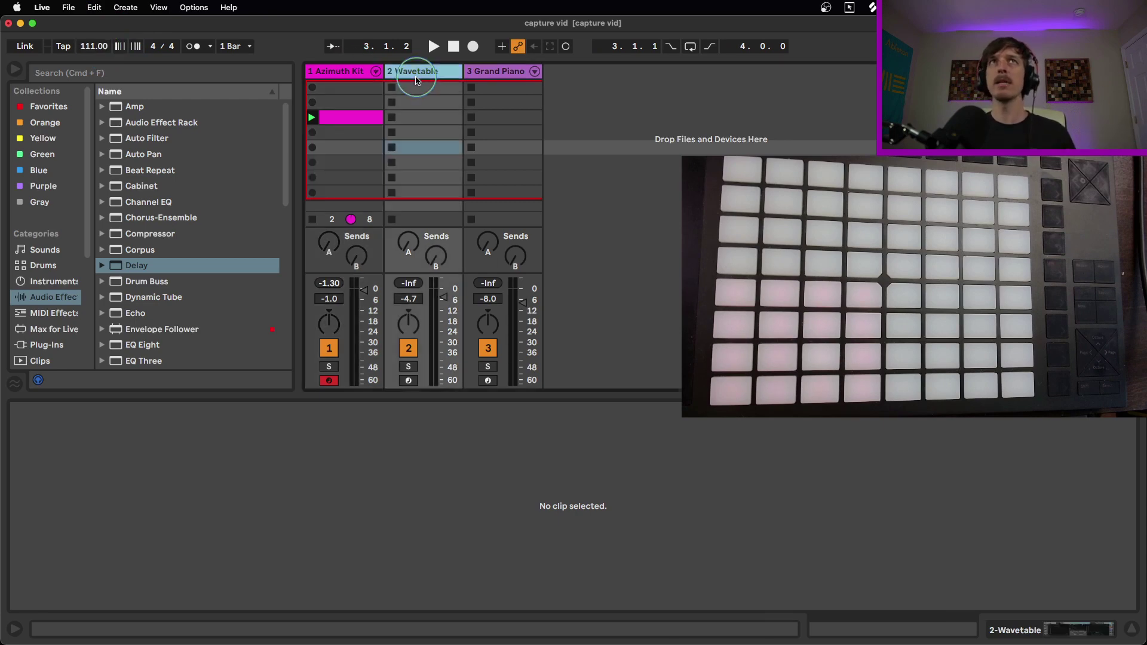
click(409, 381)
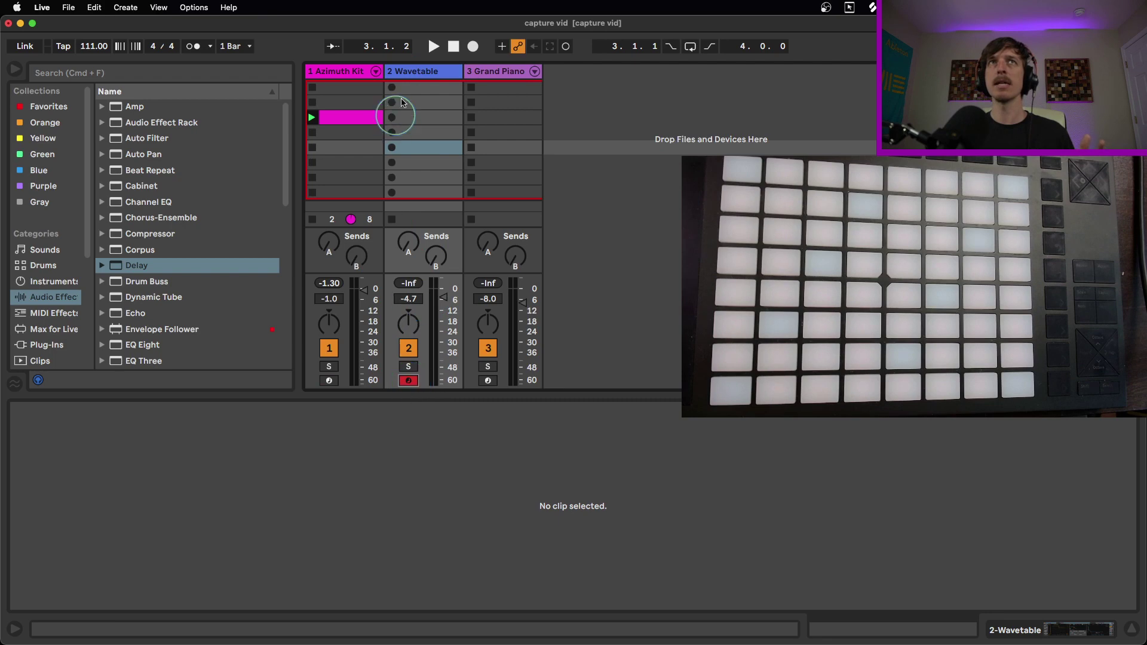
double_click(415, 72)
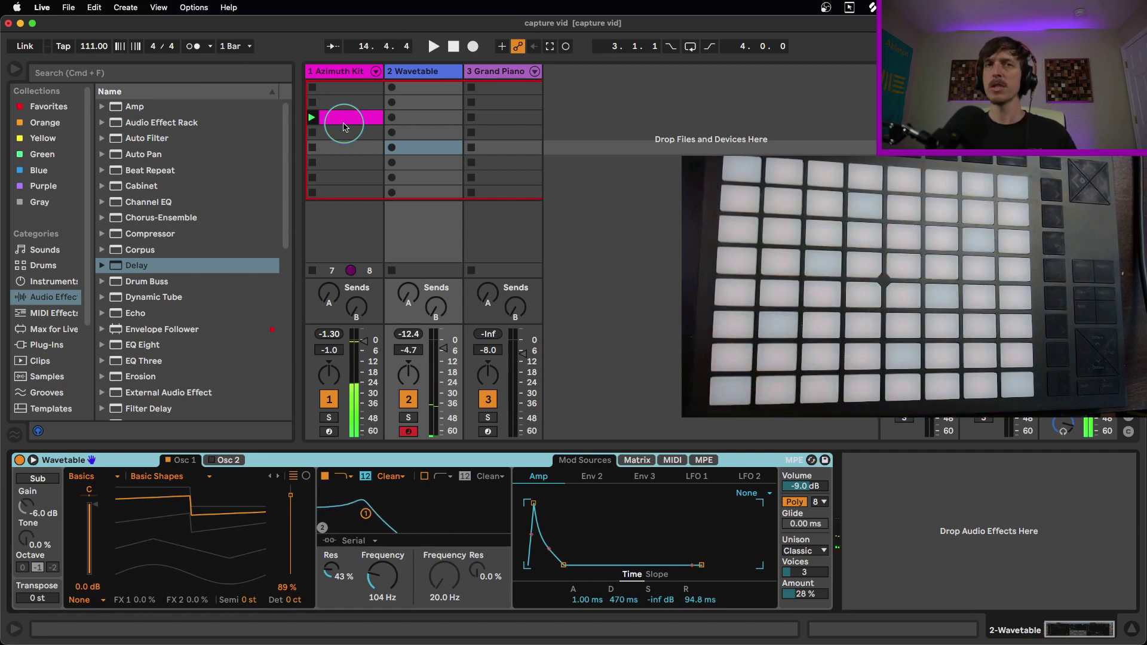
- Capture the played synth melody into the Wavetable track's third slot, beside the drum clip
click(426, 131)
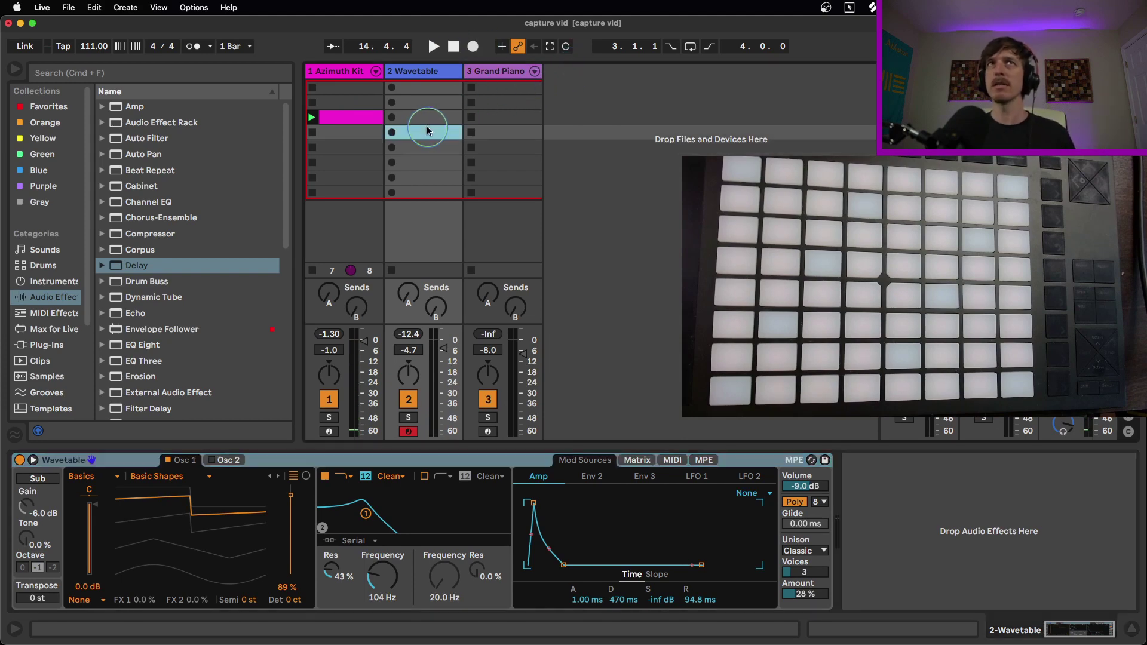
click(402, 118)
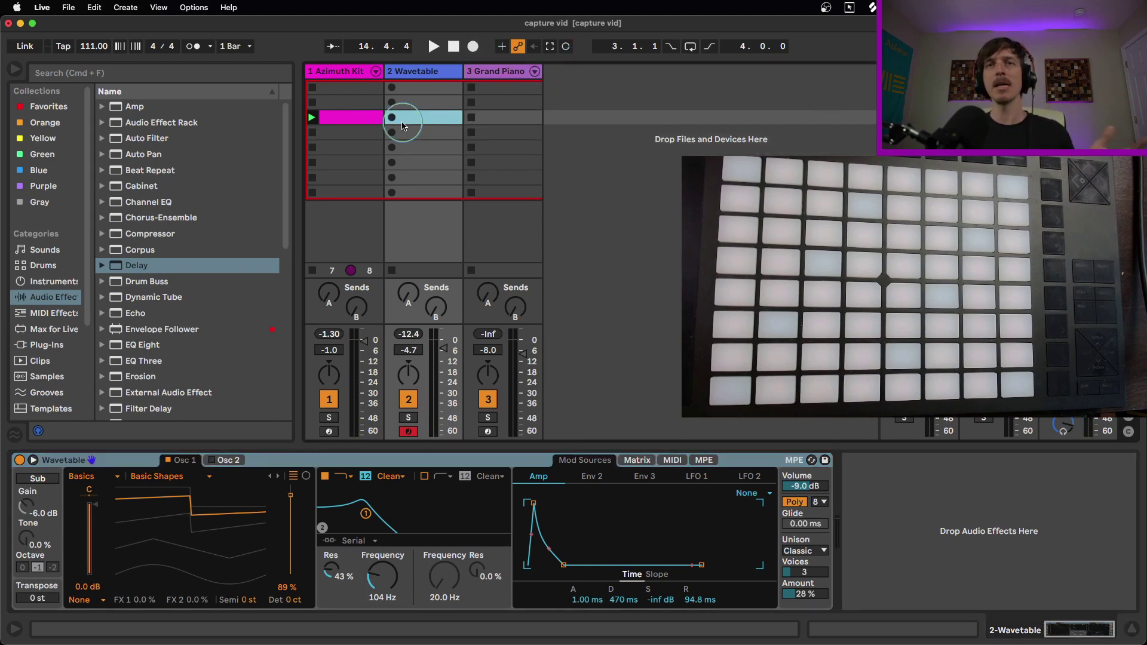
click(550, 46)
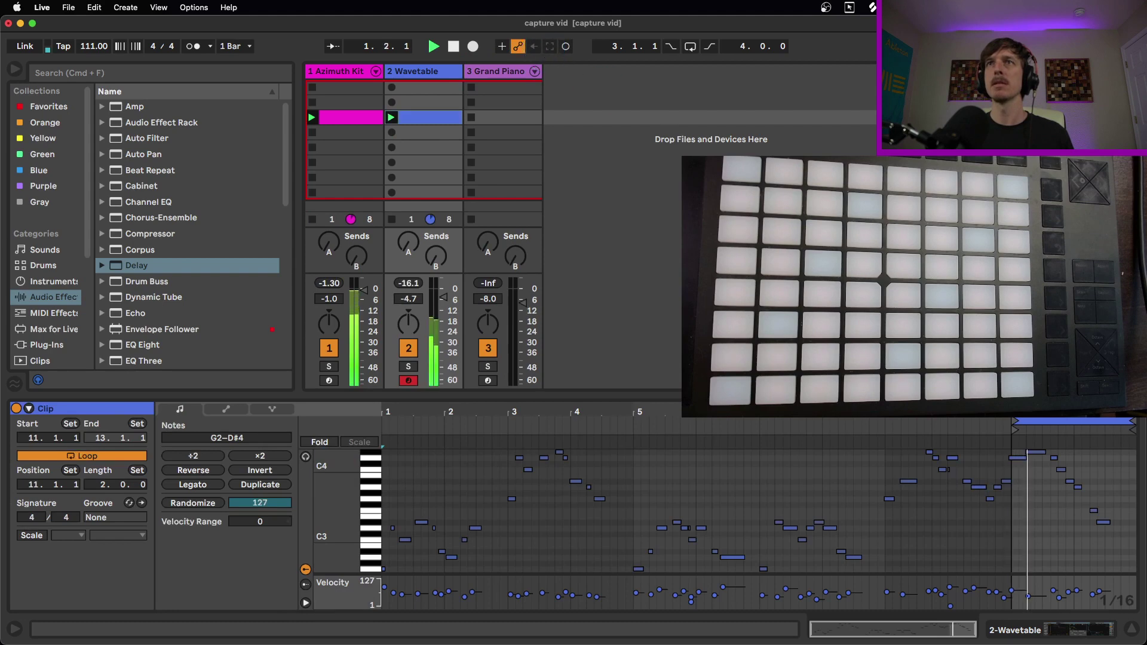
- Stop playback and examine the captured Wavetable notes across the whole clip and within the current loop
click(1068, 566)
key(super+a)
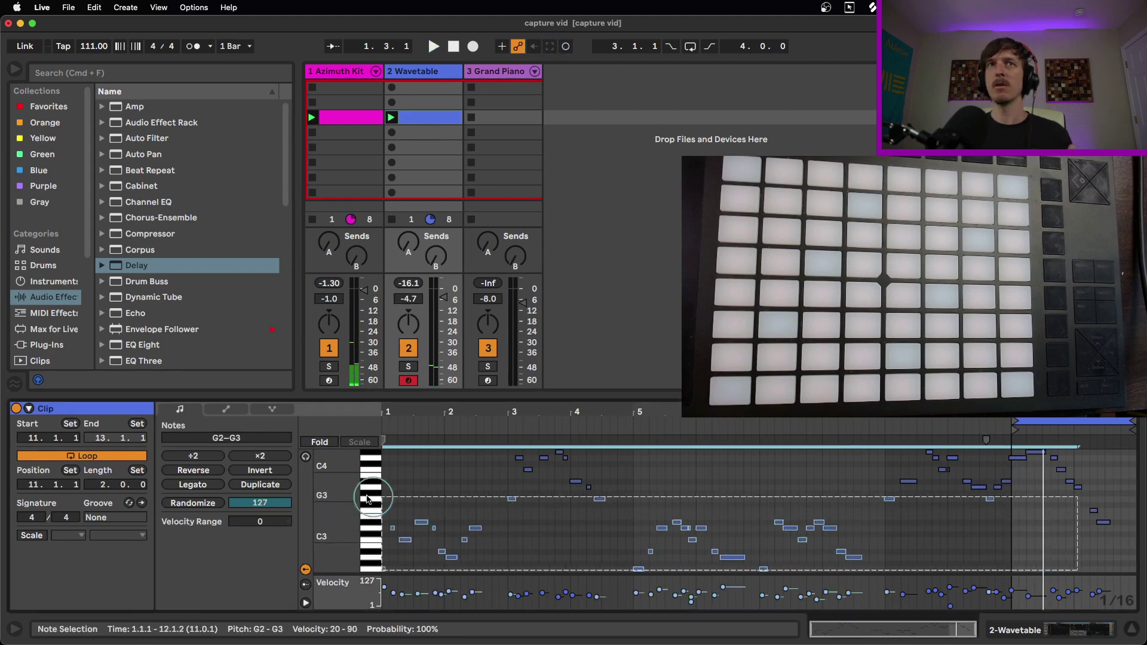
click(645, 470)
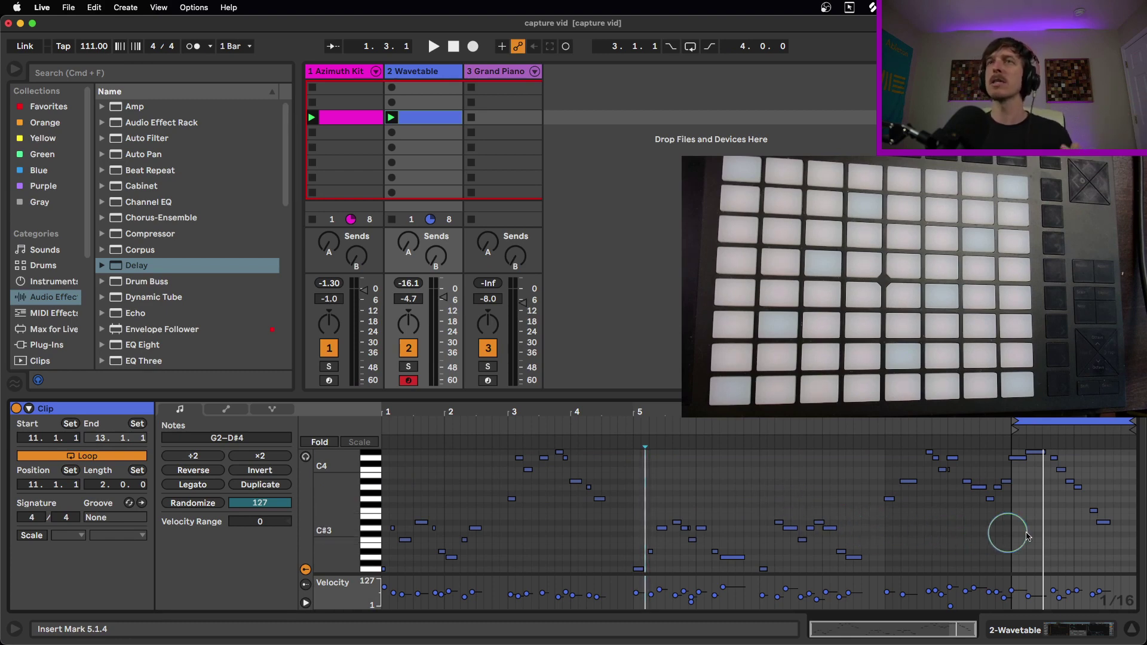
drag(1119, 550, 1009, 440)
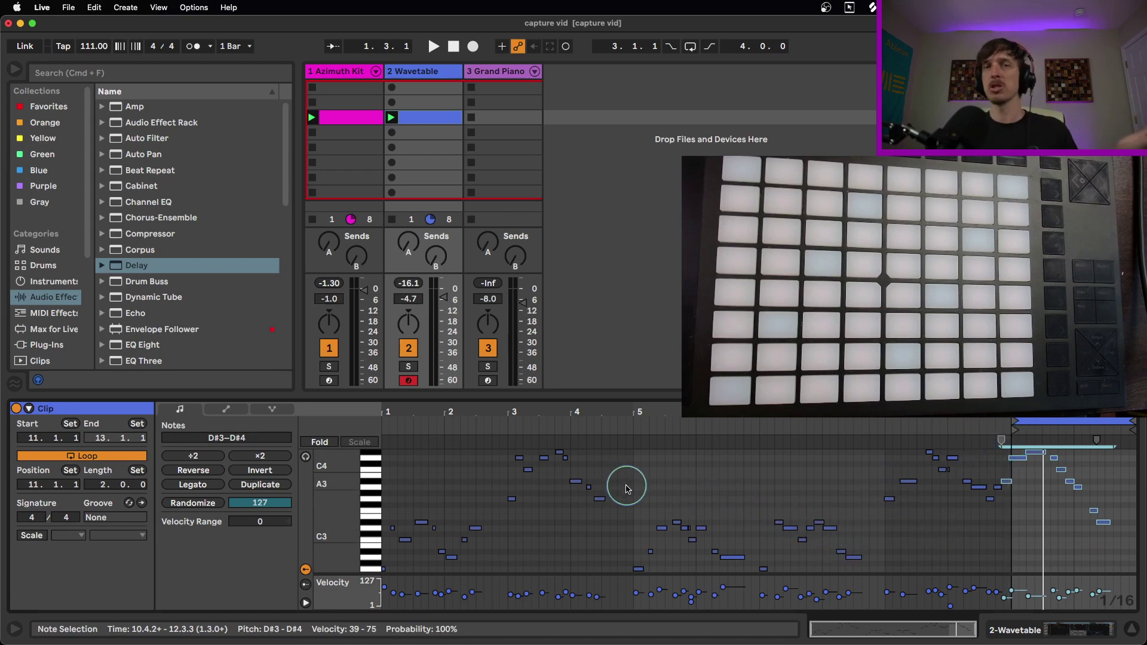
- Loop the Wavetable clip over the two bars from 5.1.1 to 7.1.1
drag(631, 485, 759, 514)
key(super+l)
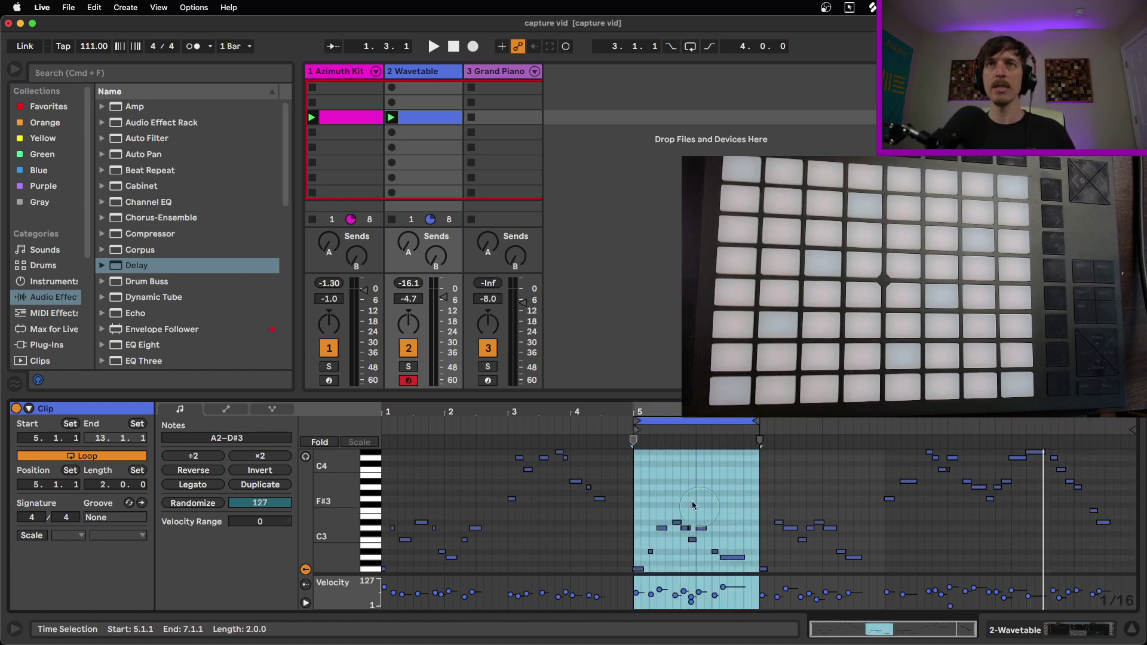
- Delete the stray, very short D3 note at 5.4.3 in the looped Wavetable section and play the loop
key(z)
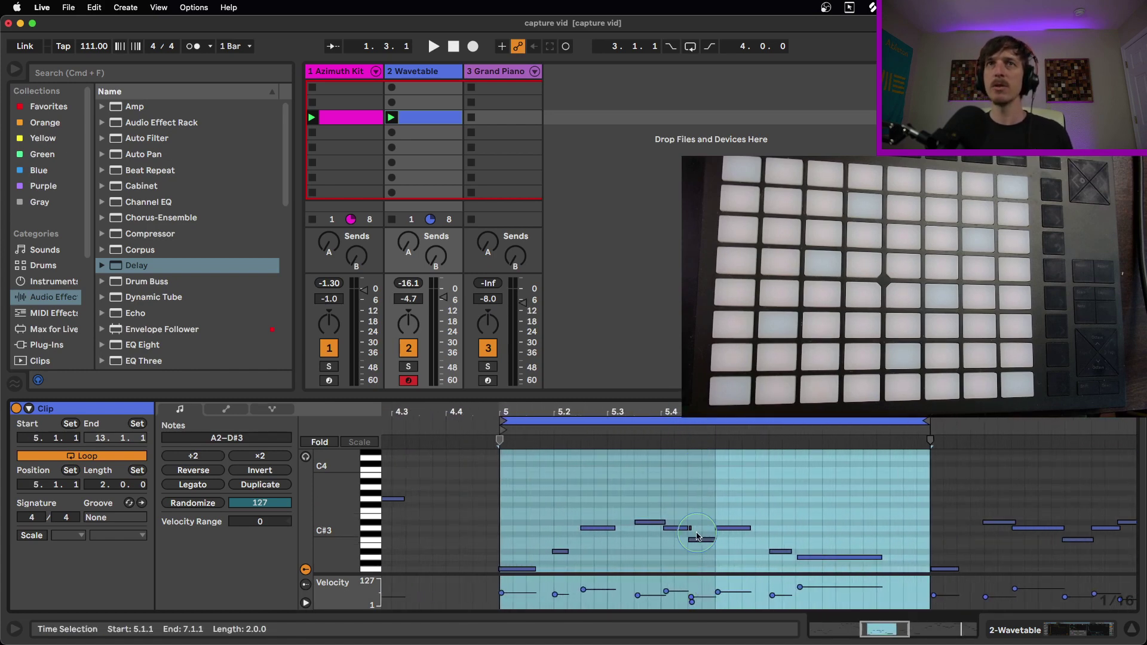
click(690, 528)
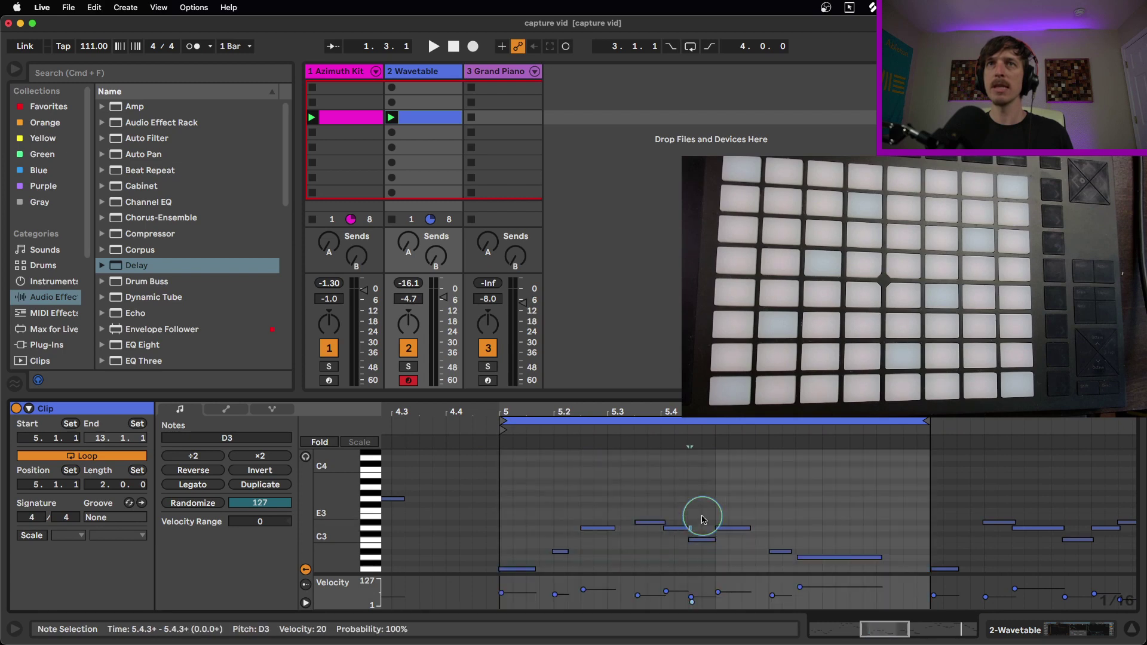
key(Delete)
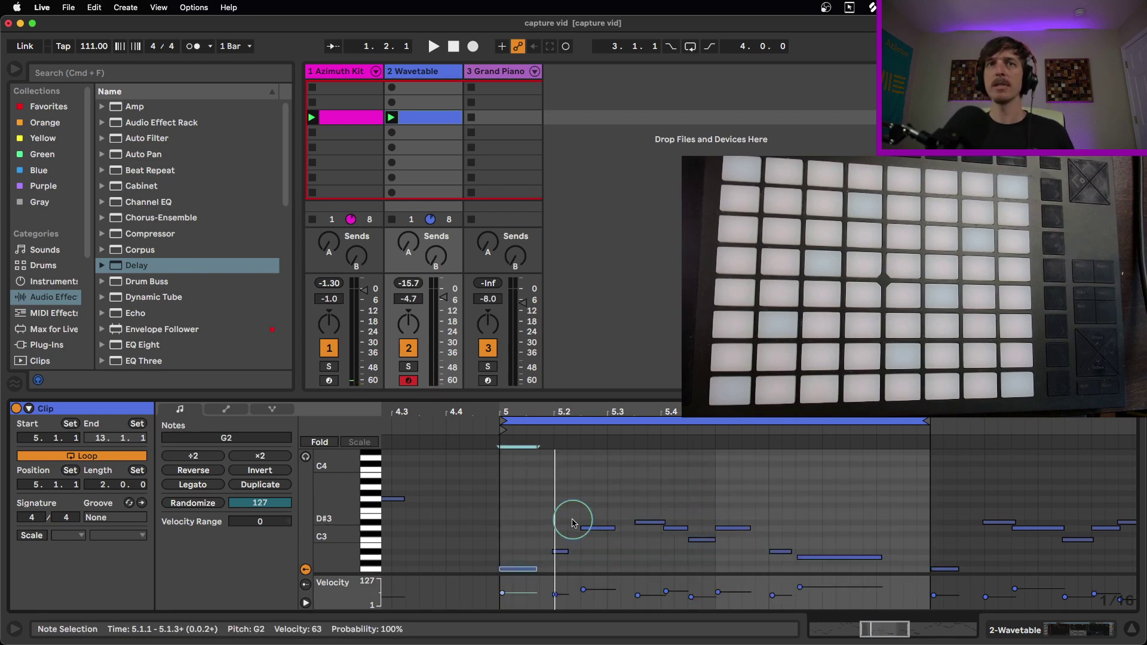
key(space)
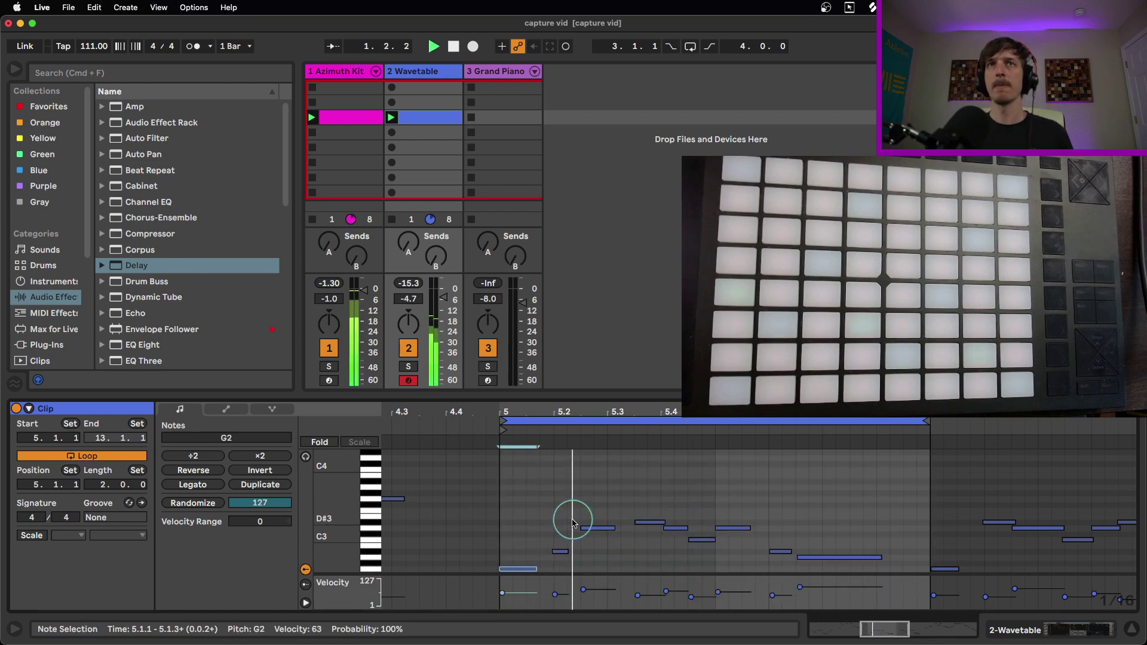
- Loop the Wavetable clip over its first two bars, from 1.1.1 to 3.1.1, and play that section
drag(596, 409, 597, 410)
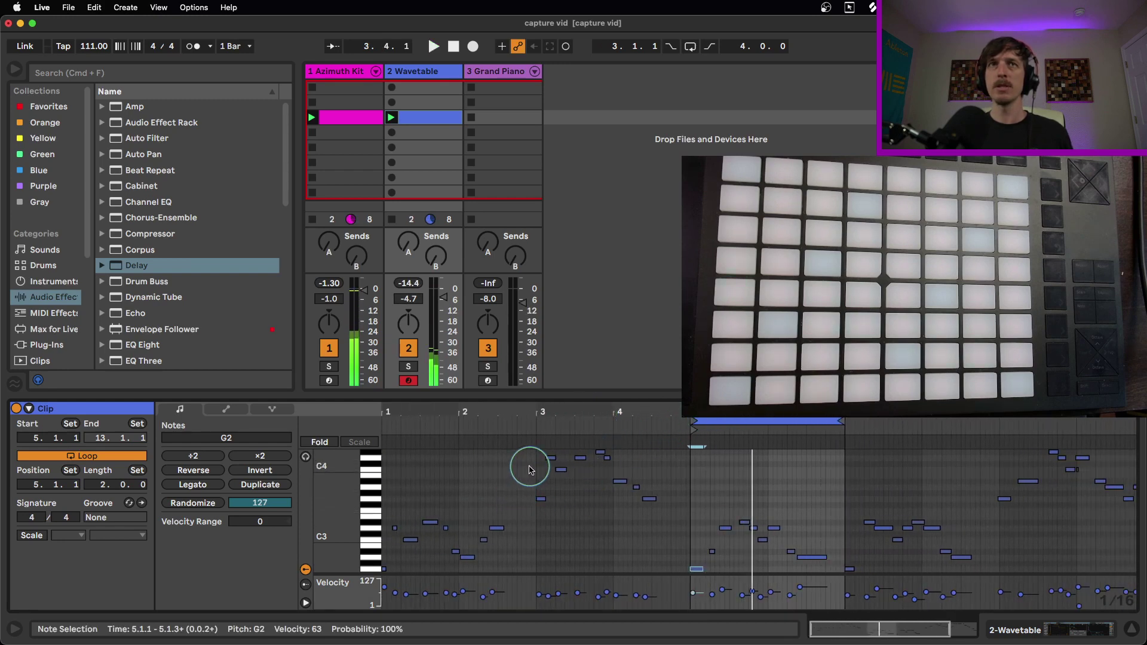
drag(535, 469, 367, 605)
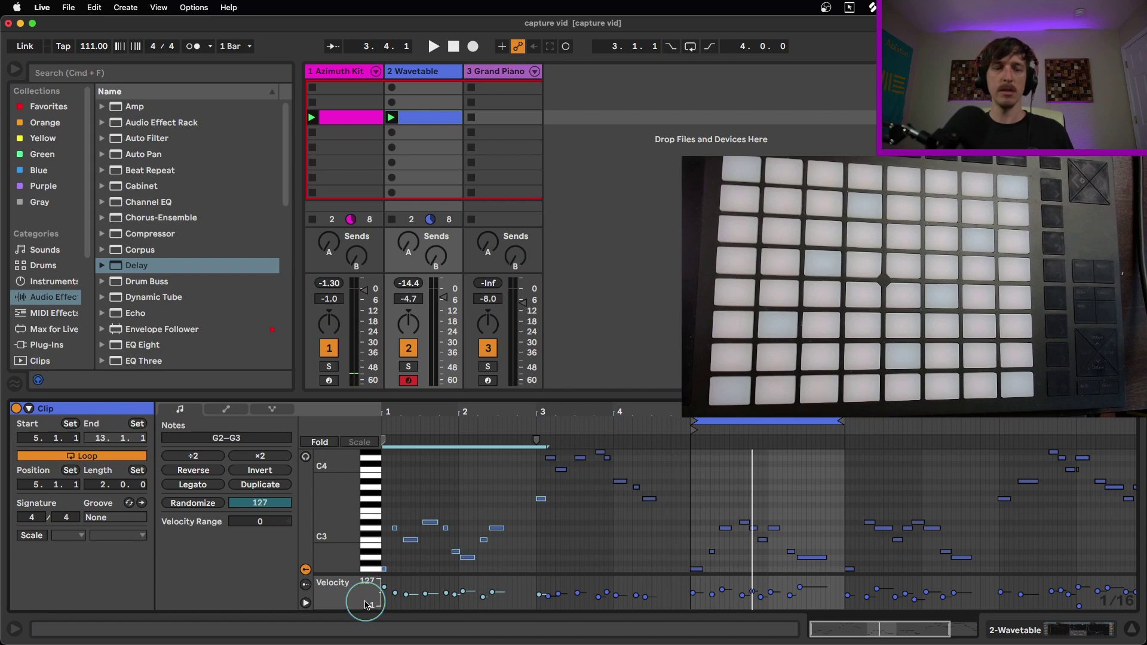
key(super+l)
click(534, 421)
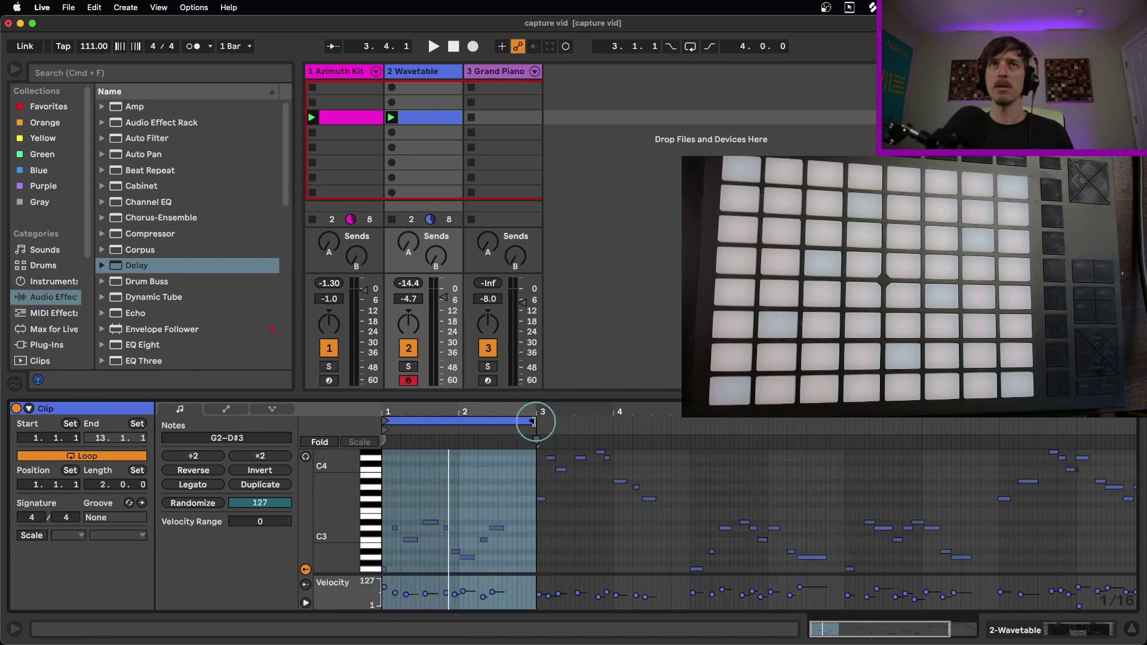
key(space)
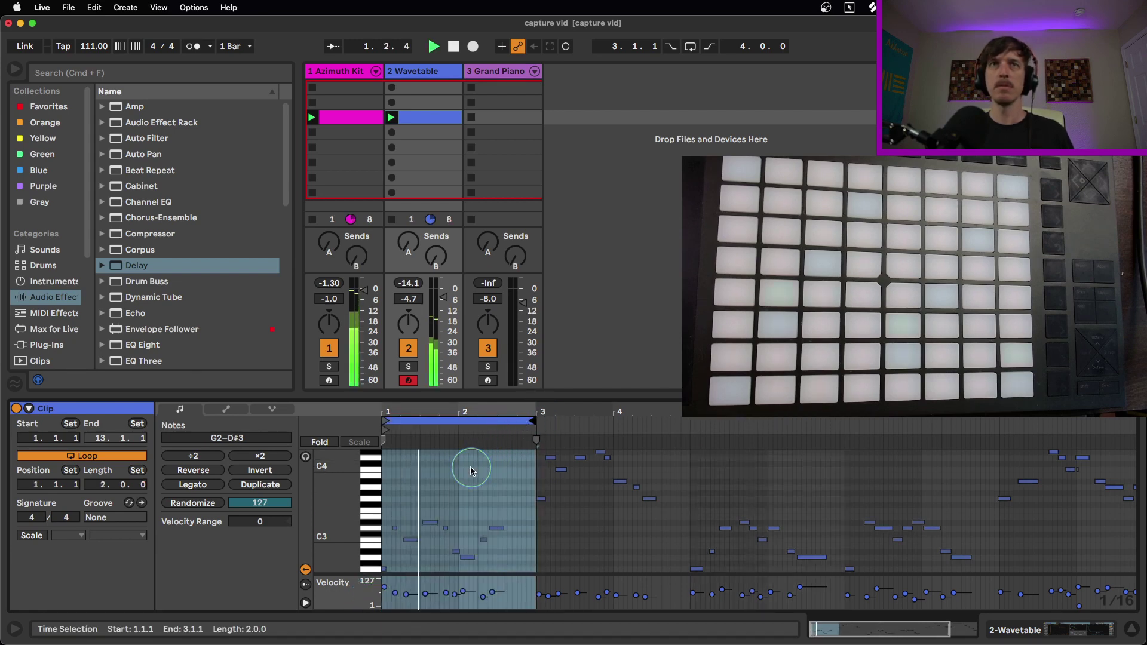
- Move the Wavetable clip's two-bar loop to 3.1.1 through 5.1.1, audition it, and stop playback
drag(525, 421, 665, 429)
key(space)
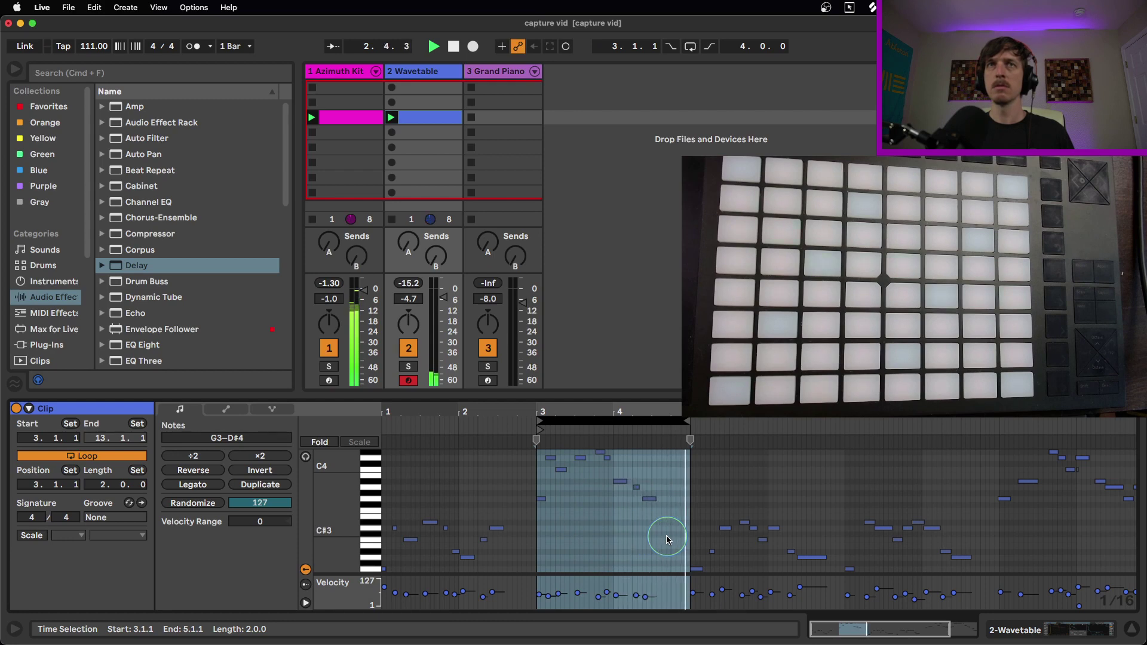
key(space)
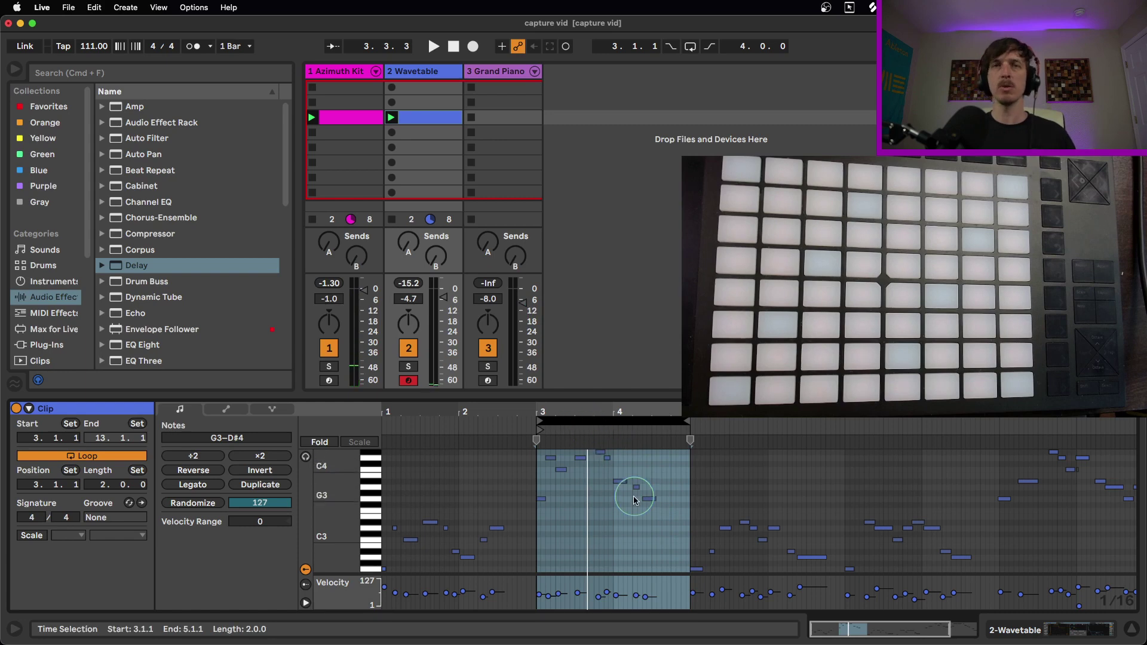
- Add a Delay after the Wavetable instrument, with its filter at 1.87 kHz, width 3.18 and feedback 31%
click(435, 72)
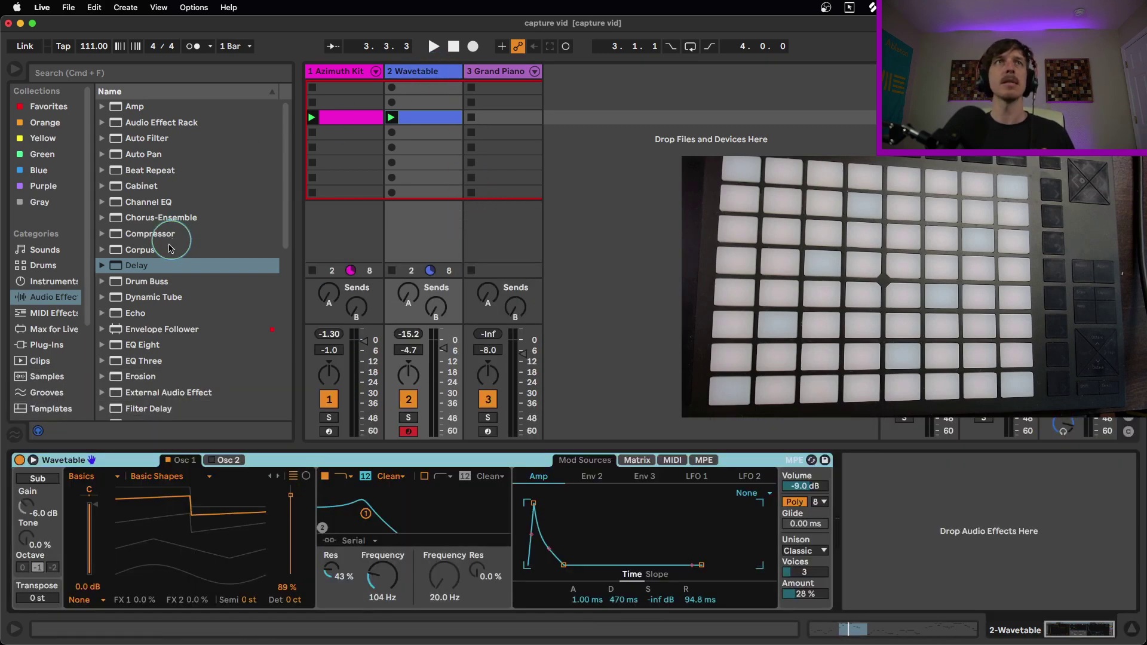
drag(136, 266, 799, 451)
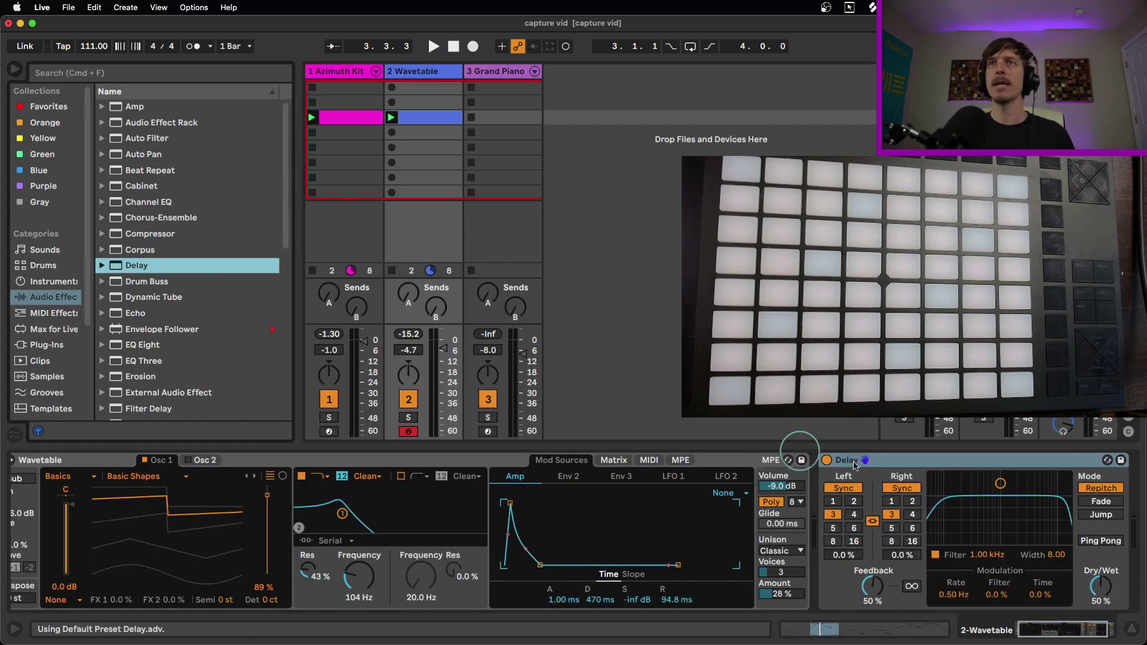
click(999, 488)
drag(999, 488, 1015, 519)
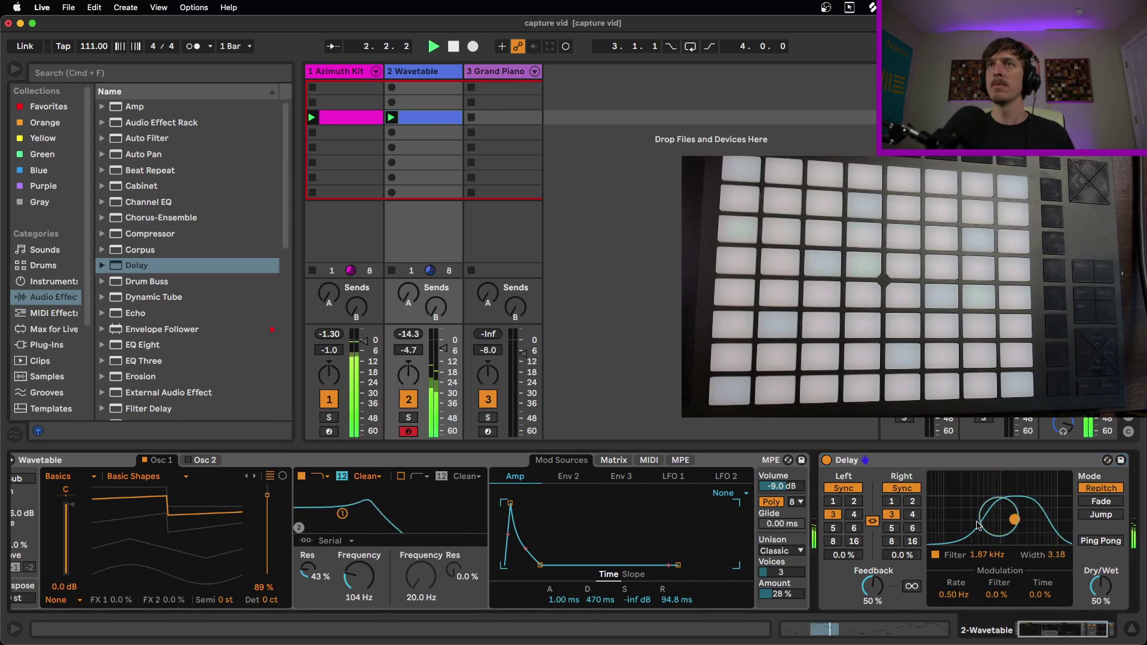
drag(873, 584, 873, 599)
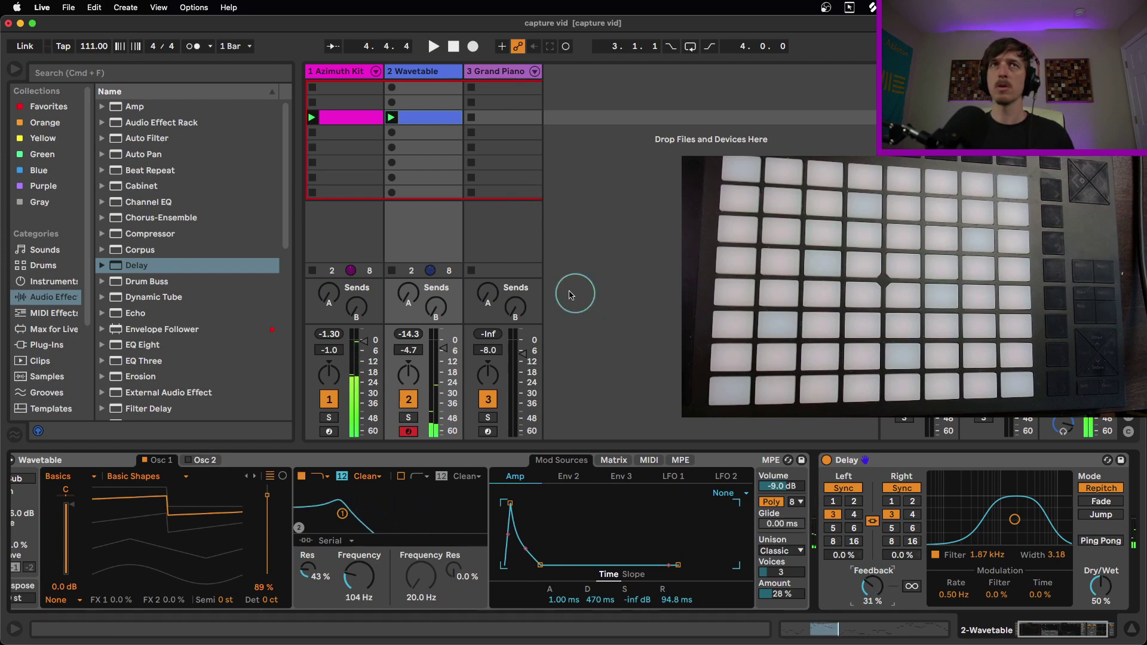
- Arm the Grand Piano track and capture the played chords into its third slot, beside the Wavetable clip
click(488, 431)
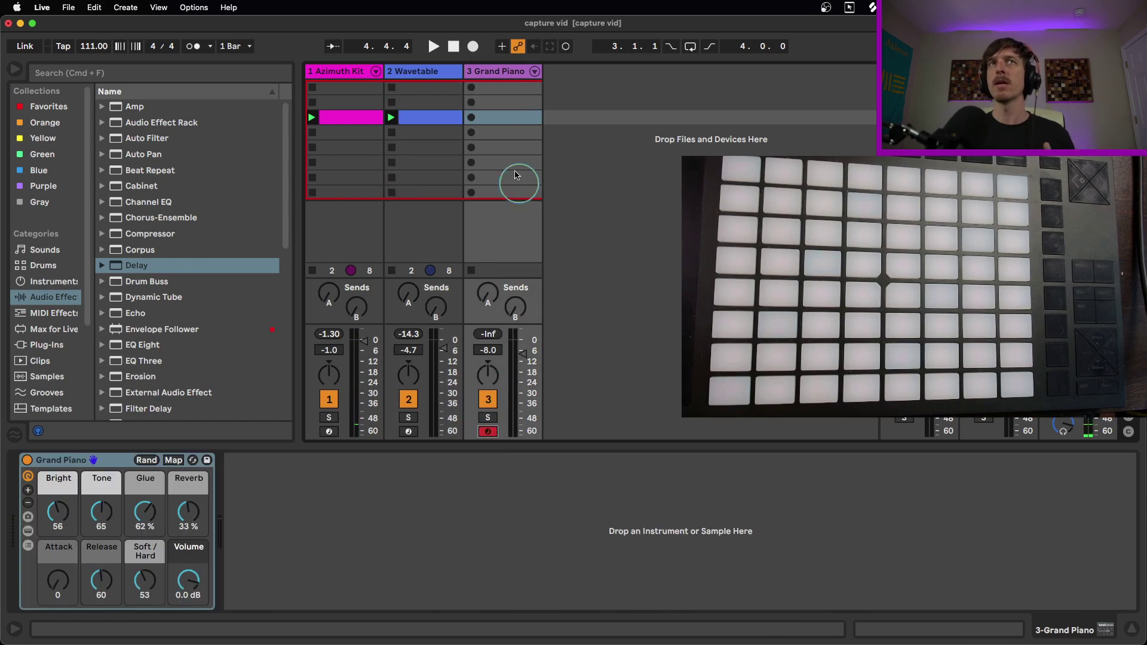
click(497, 123)
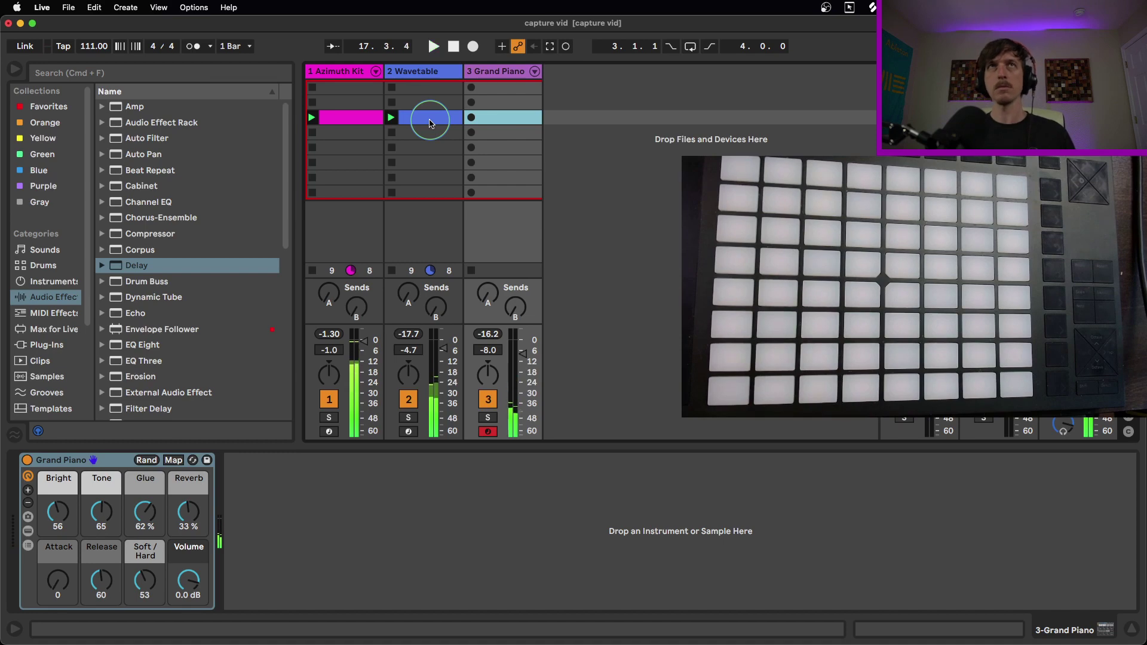
click(550, 46)
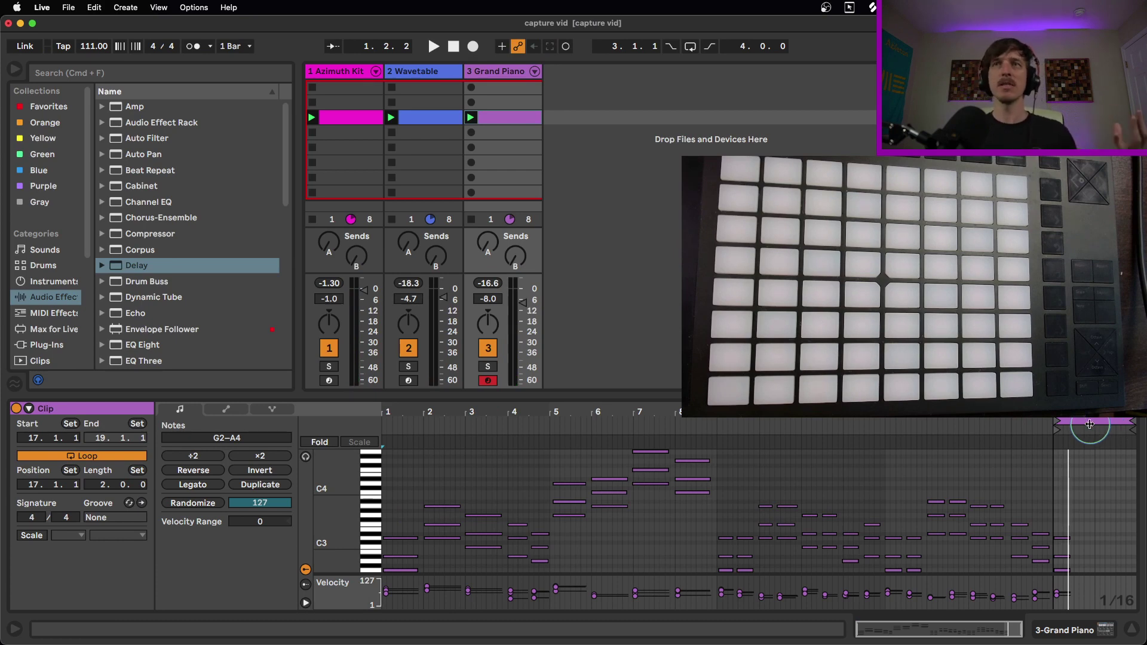
- Loop the Grand Piano clip over three bars from 13.1.1 to 16.1.1 and apply Legato to all its notes
mouse_move(1090, 424)
mouse_down()
mouse_move(917, 438)
mouse_move(1031, 425)
mouse_move(1002, 425)
mouse_up()
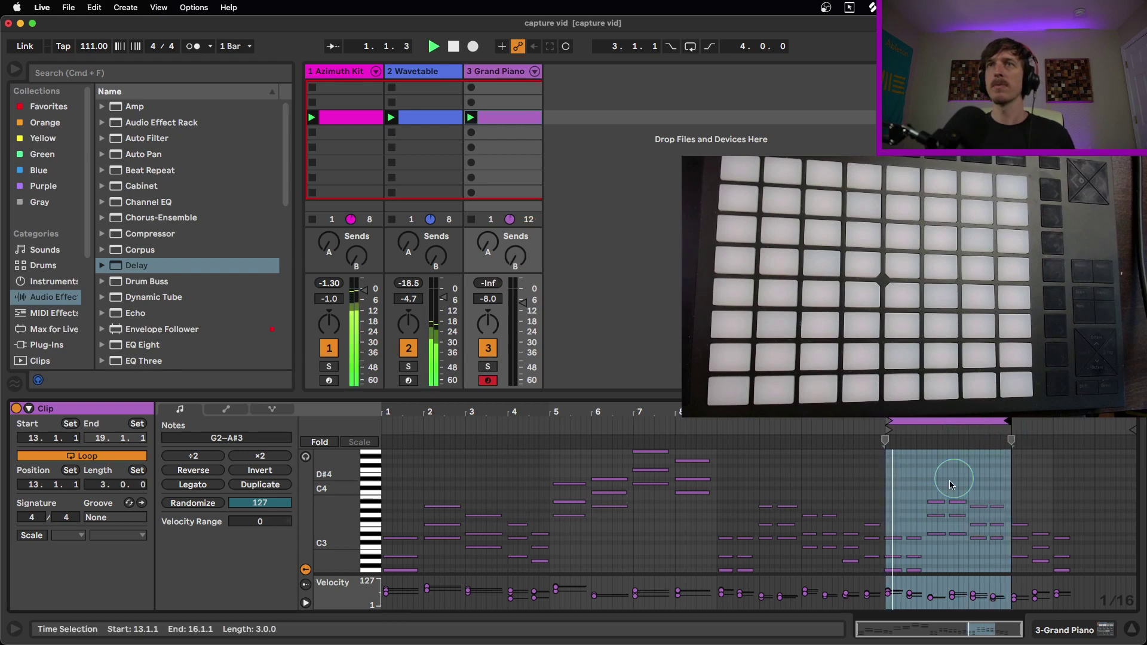
drag(882, 530, 899, 575)
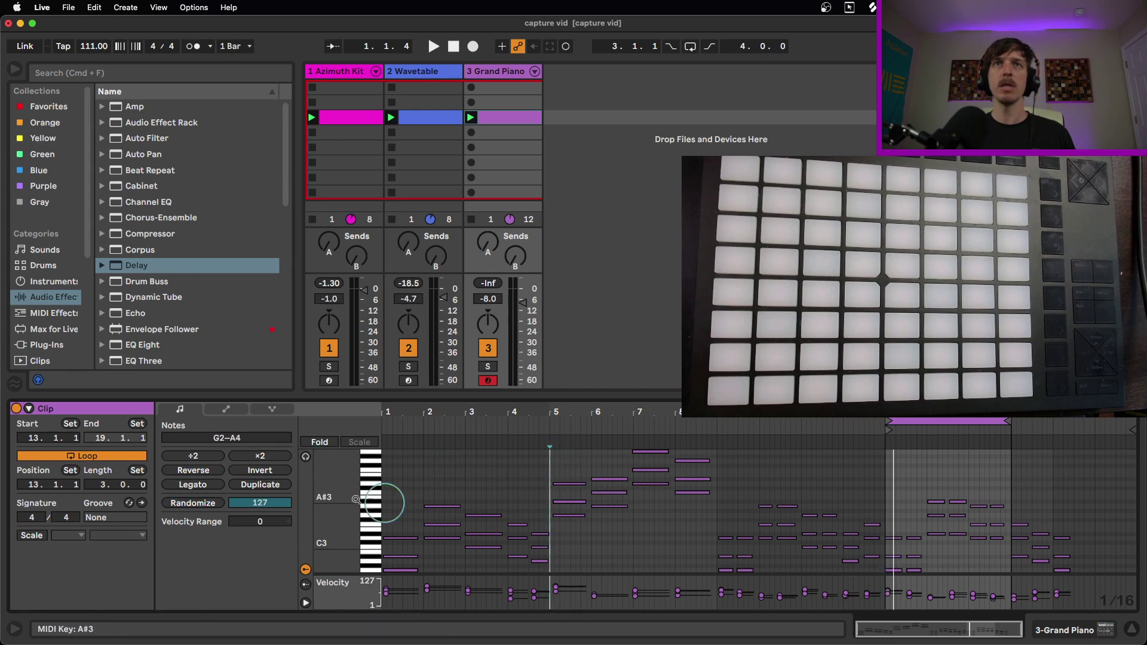
key(super+a)
key(space)
click(215, 488)
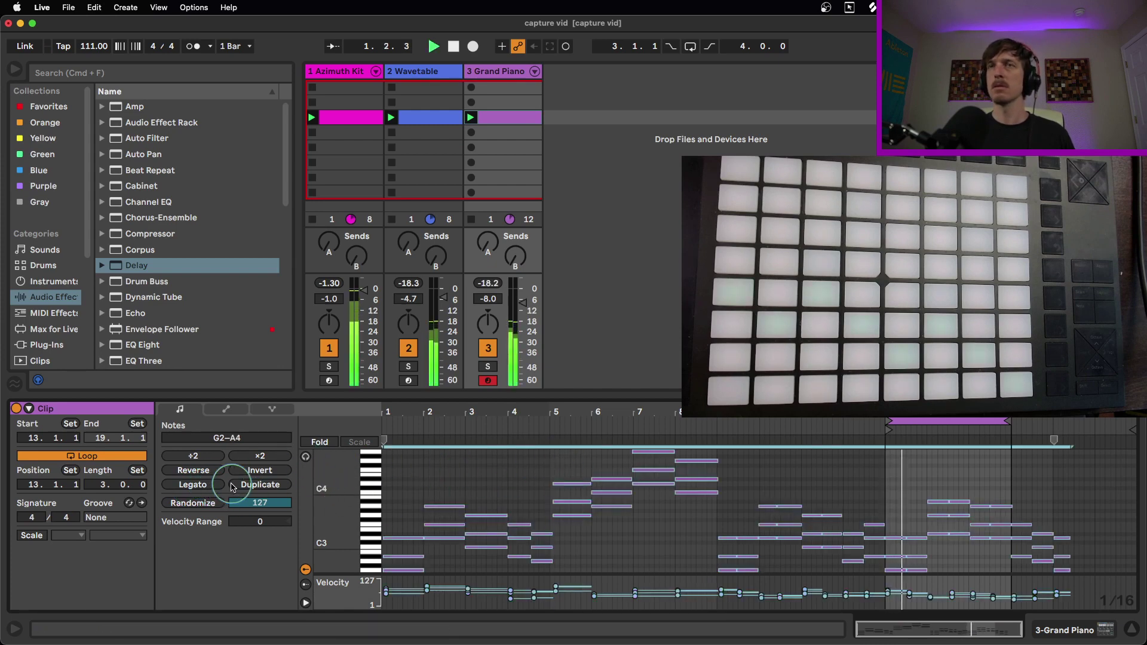
- Extend the Grand Piano clip's loop to four bars, keeping its start at 13.1.1
click(464, 296)
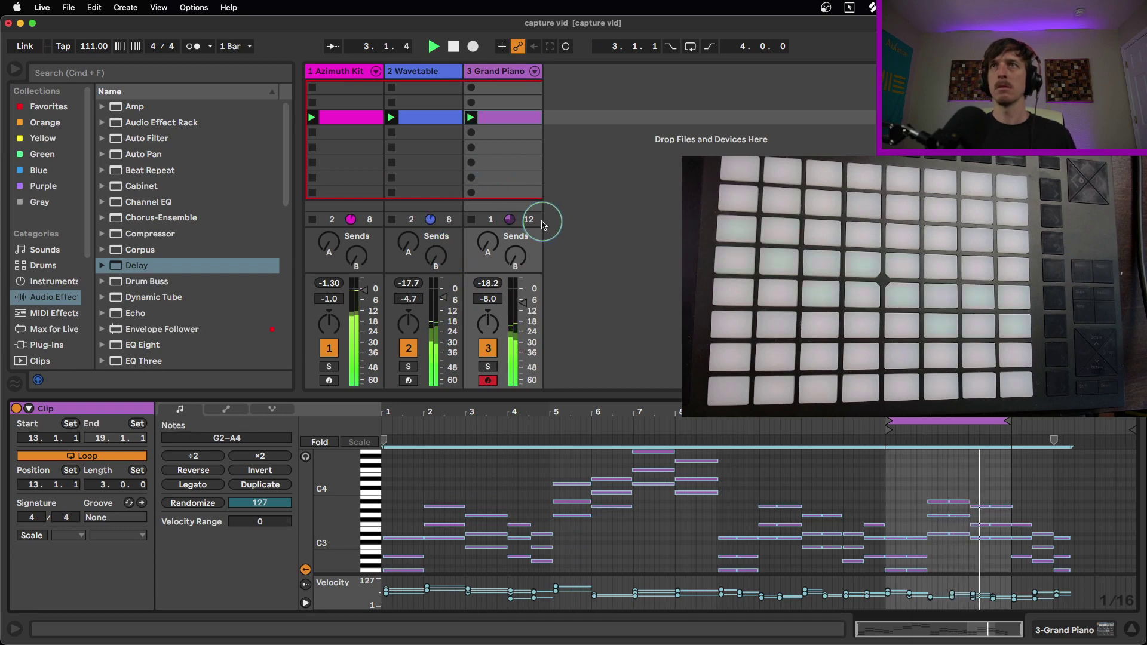
click(1034, 477)
drag(1010, 421, 1051, 423)
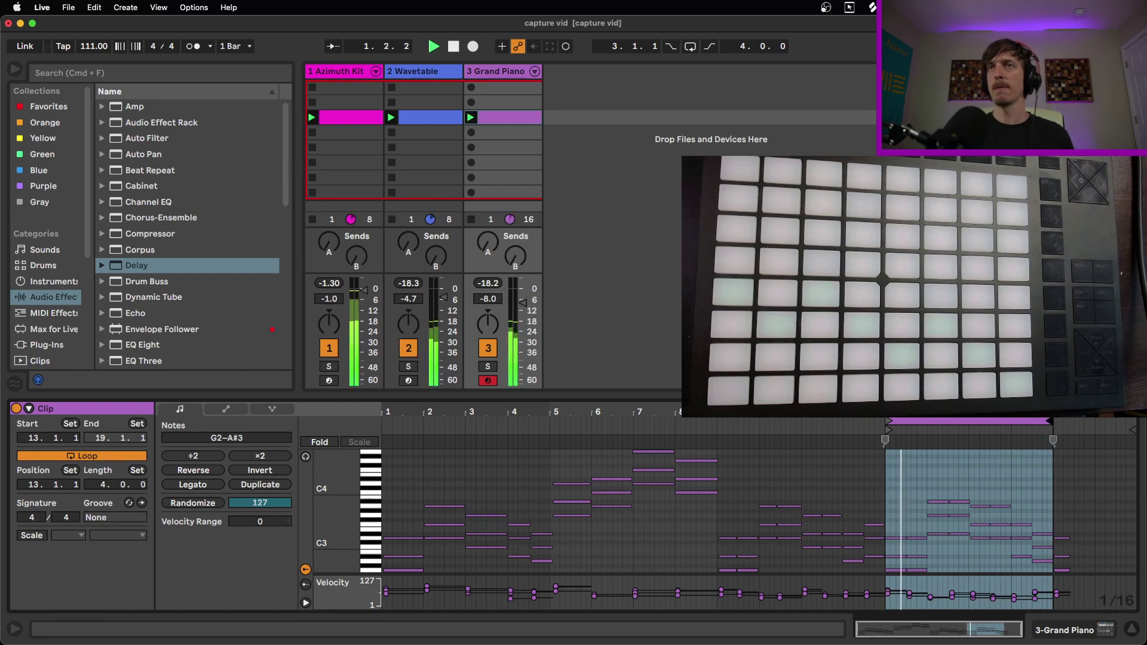